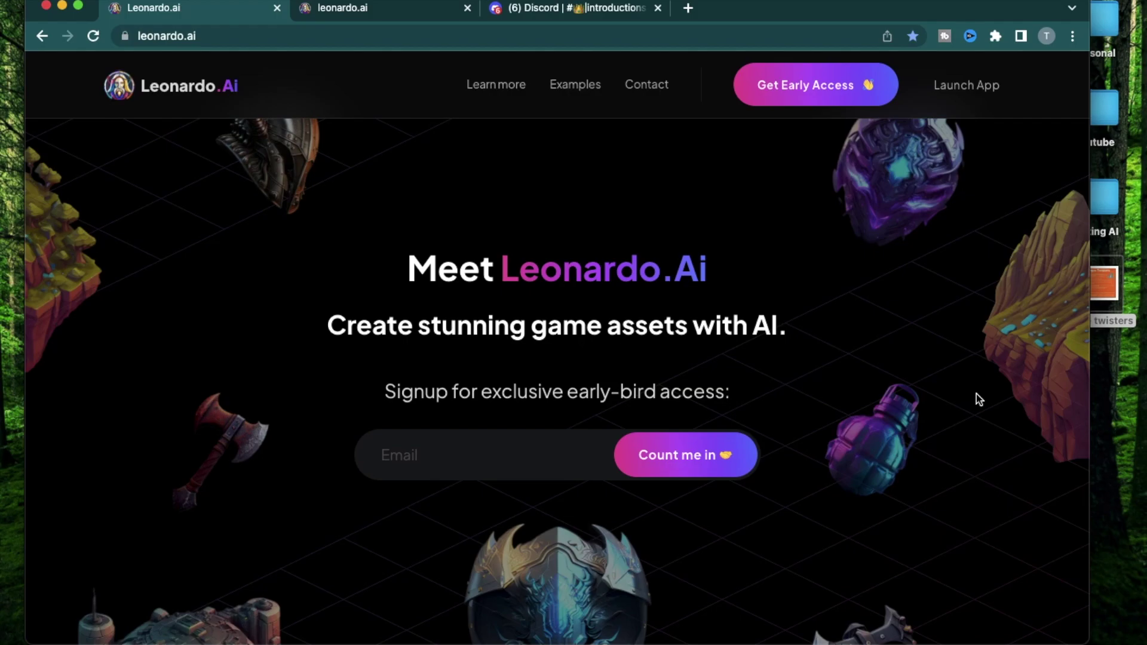
Scroll through the Leonardo.Ai landing page content.
scroll(762, 262, "down", 3)
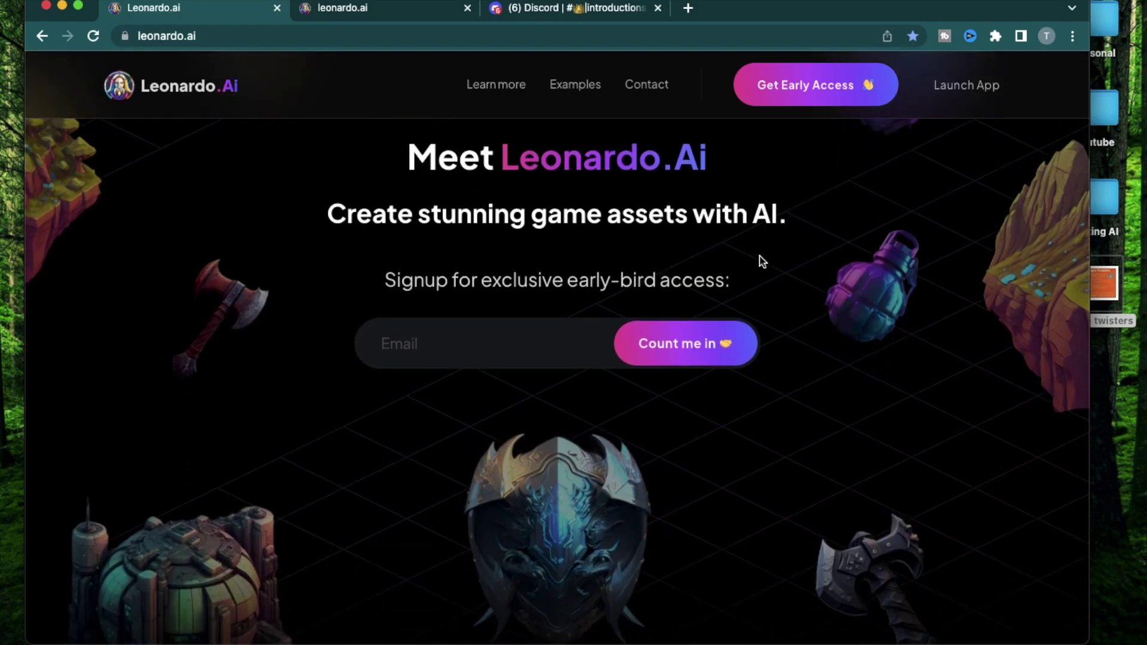
scroll(807, 293, "up", 3)
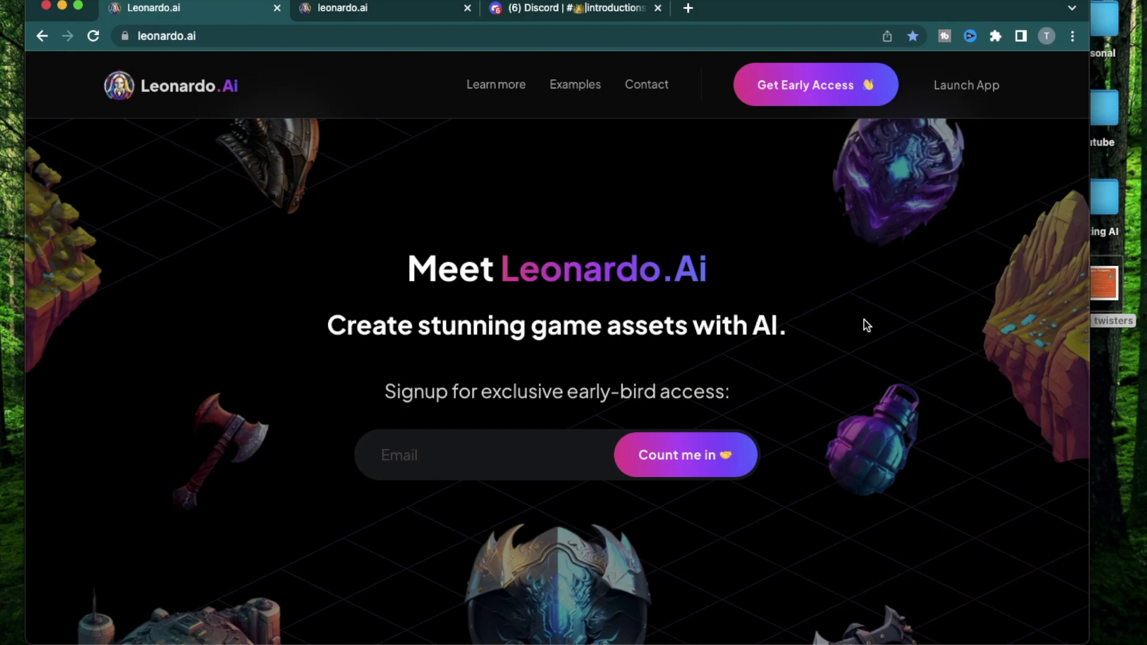
scroll(864, 319, "down", 3)
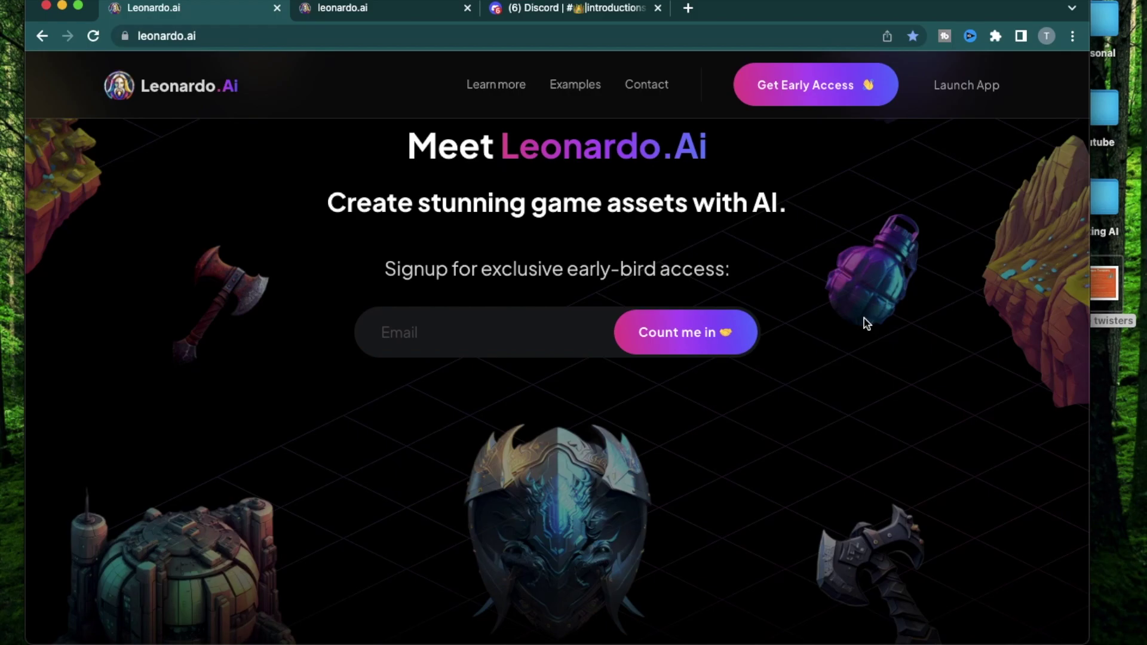
scroll(864, 318, "up", 3)
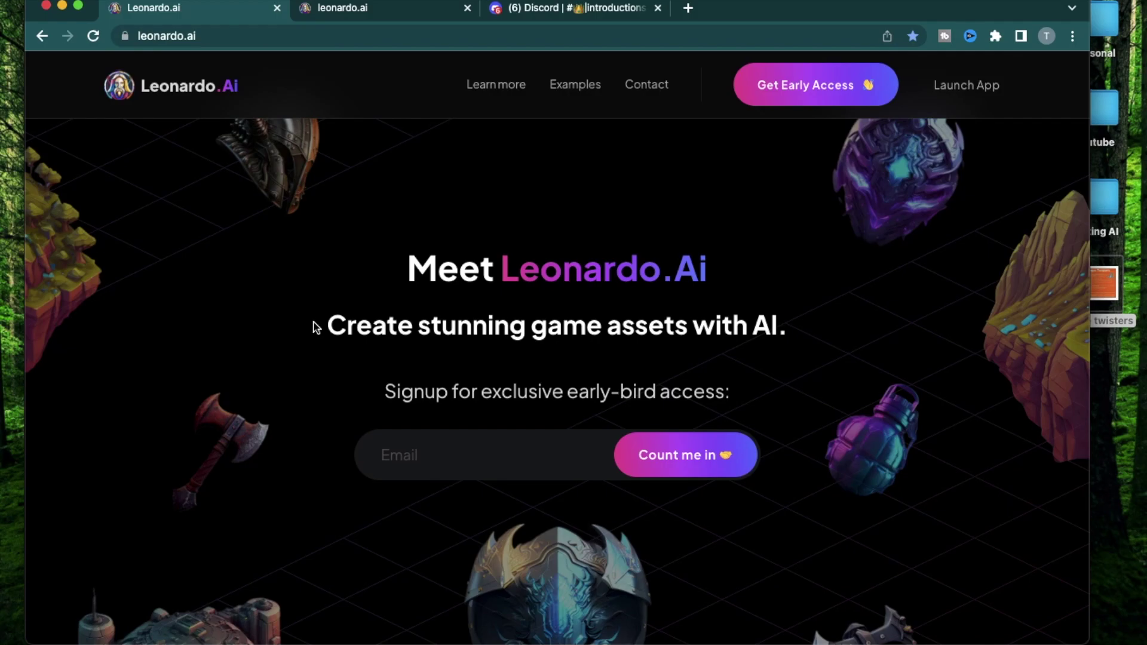
left_click_drag(317, 327, 796, 323)
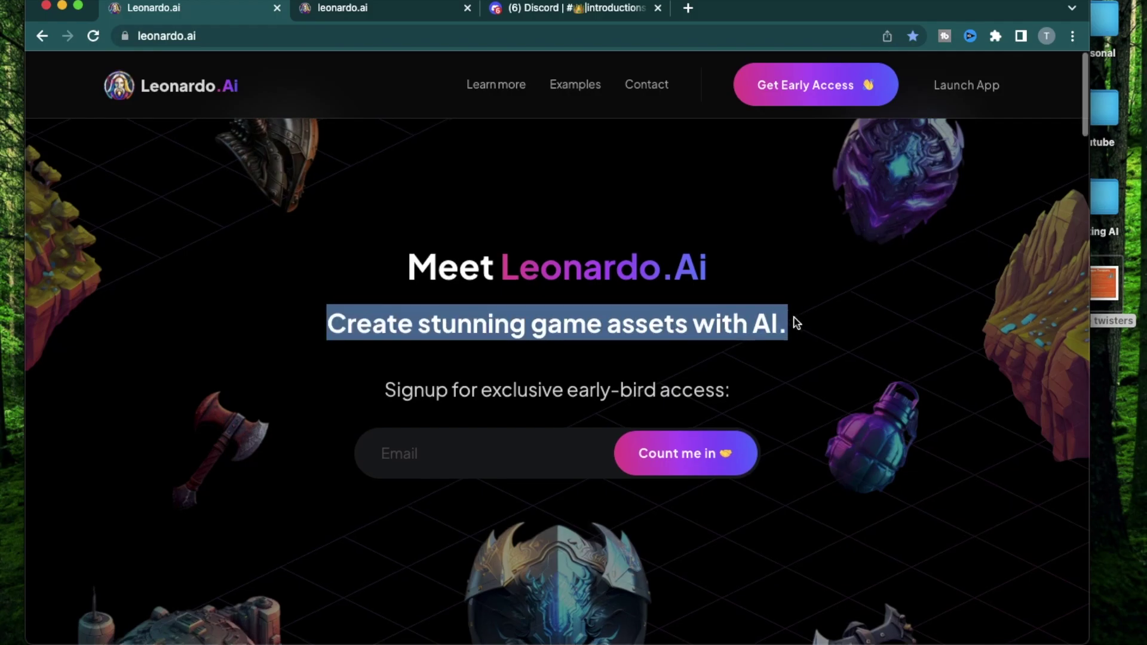
scroll(805, 421, "down", 2)
scroll(801, 418, "down", 4)
scroll(802, 419, "up", 6)
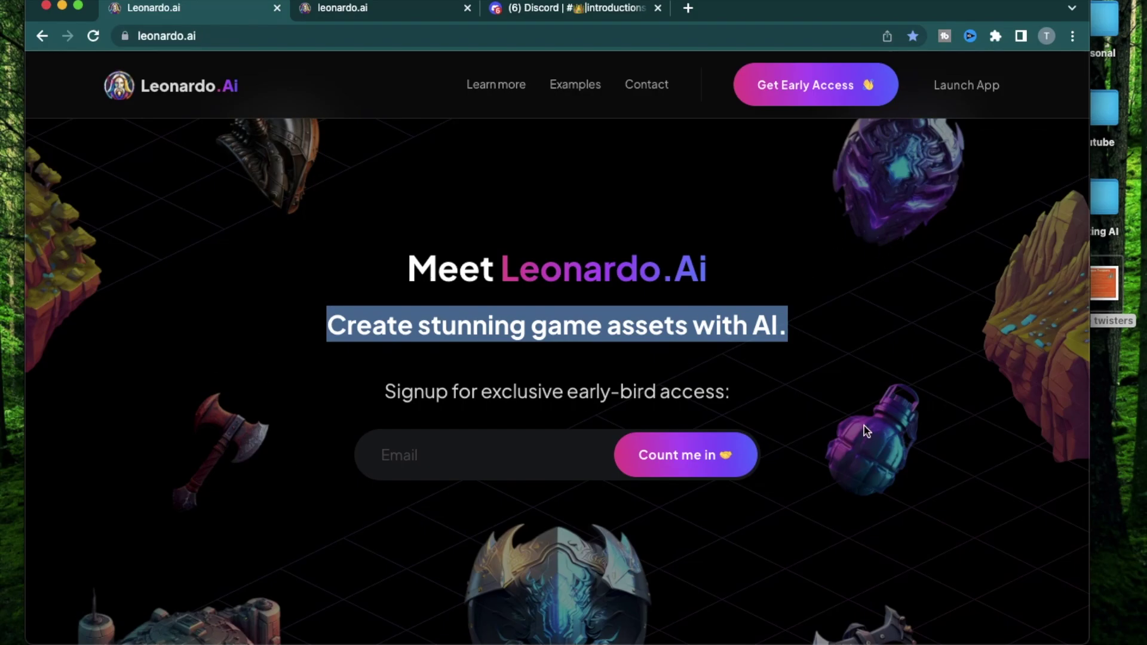
scroll(864, 426, "down", 3)
scroll(839, 409, "down", 4)
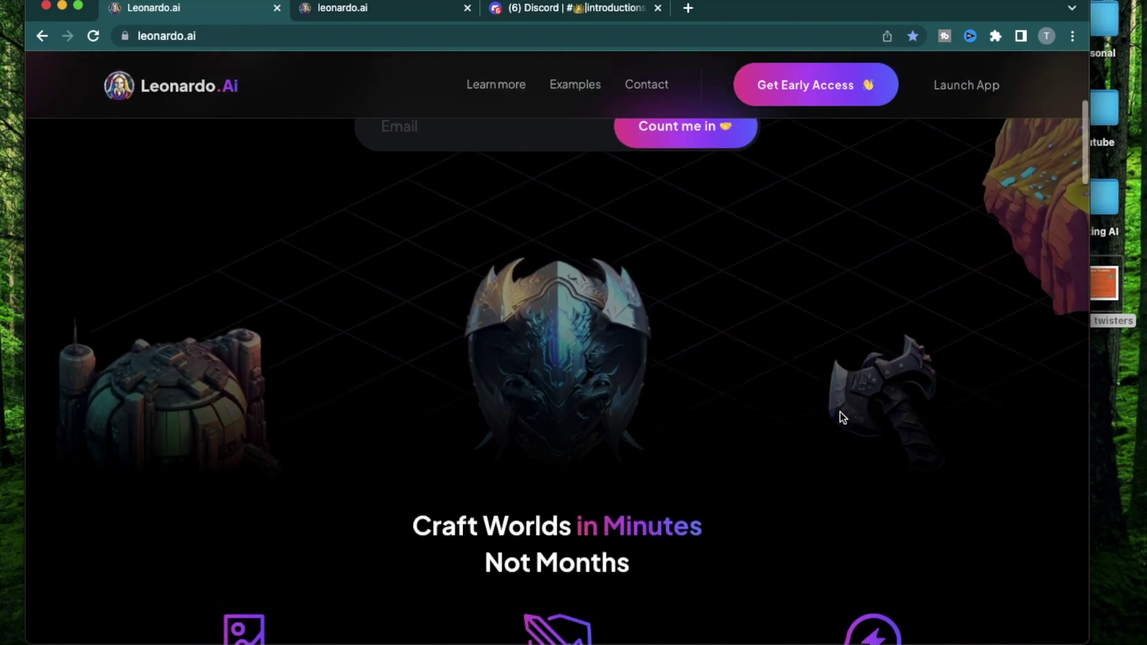
scroll(840, 417, "down", 5)
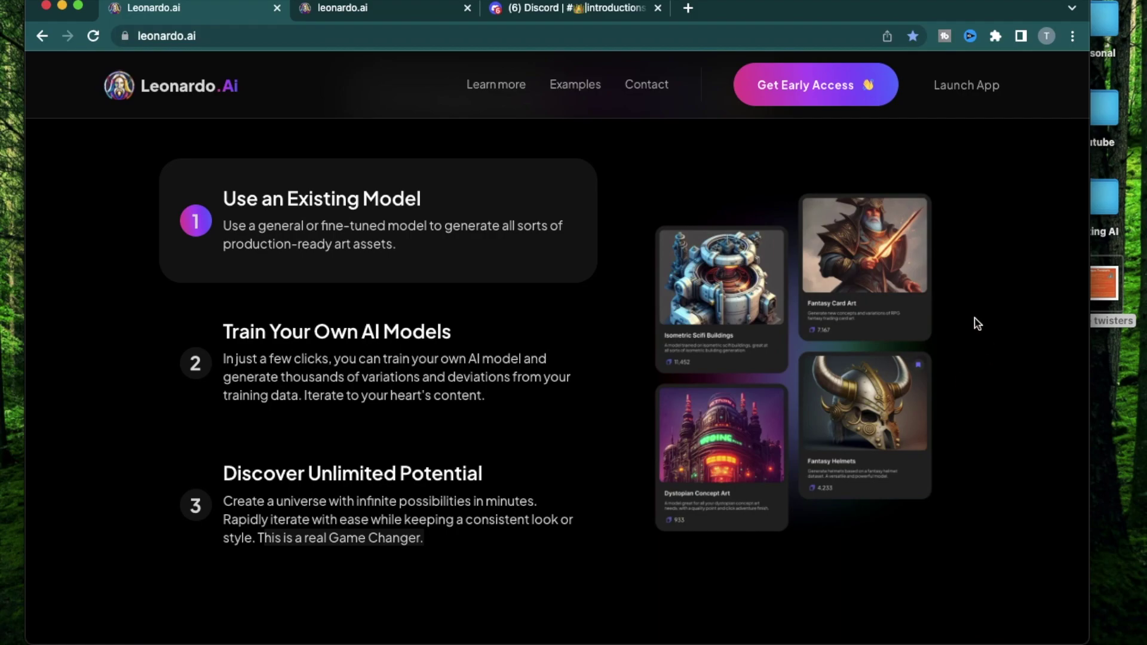
scroll(917, 330, "down", 8)
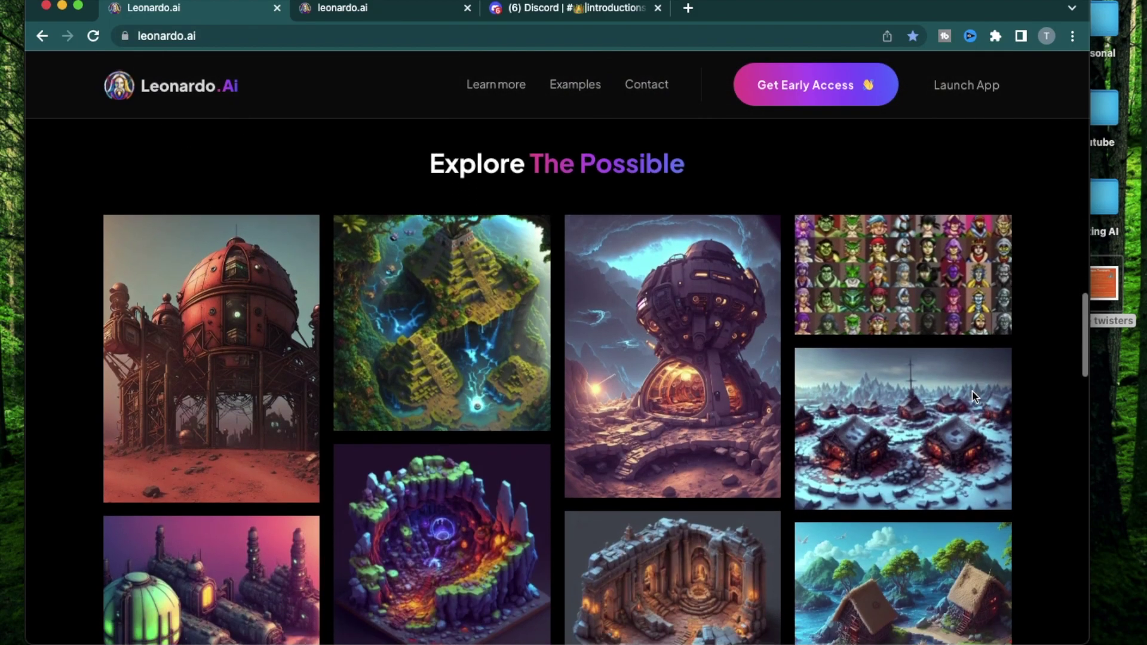
scroll(972, 392, "down", 5)
scroll(892, 594, "down", 1)
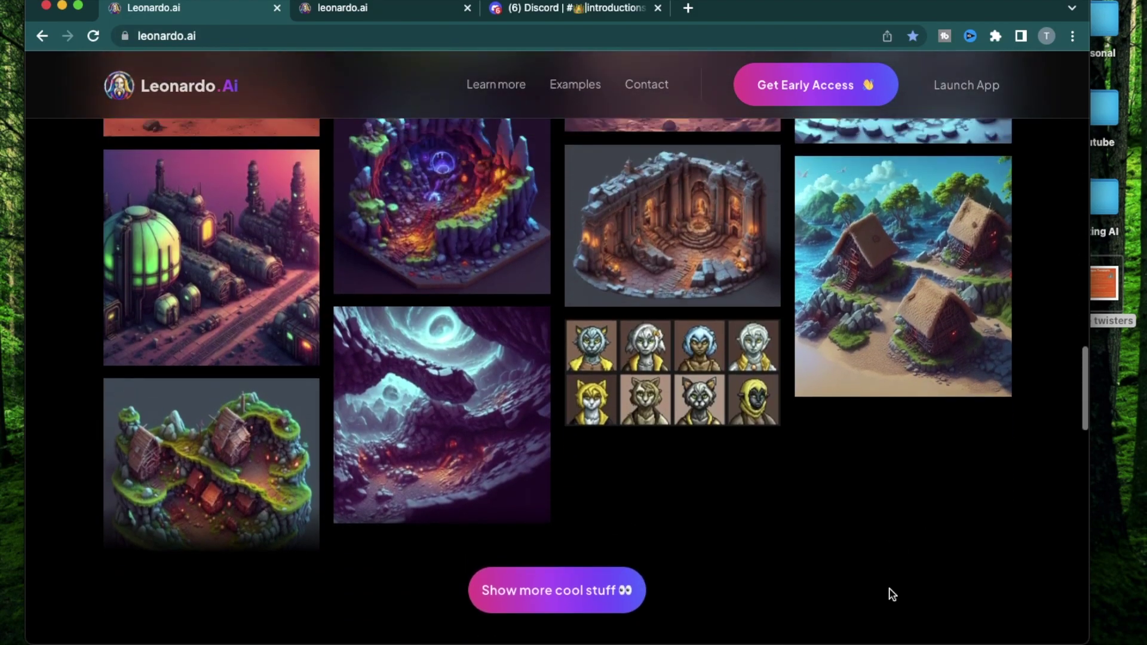
scroll(892, 594, "up", 2)
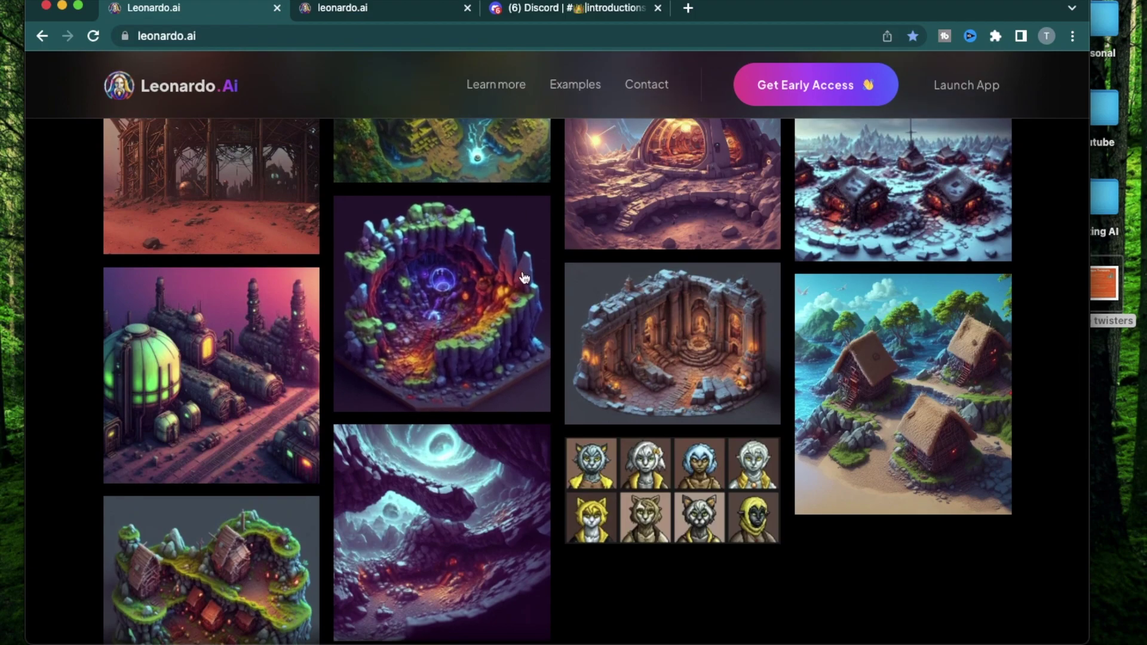
scroll(315, 412, "down", 3)
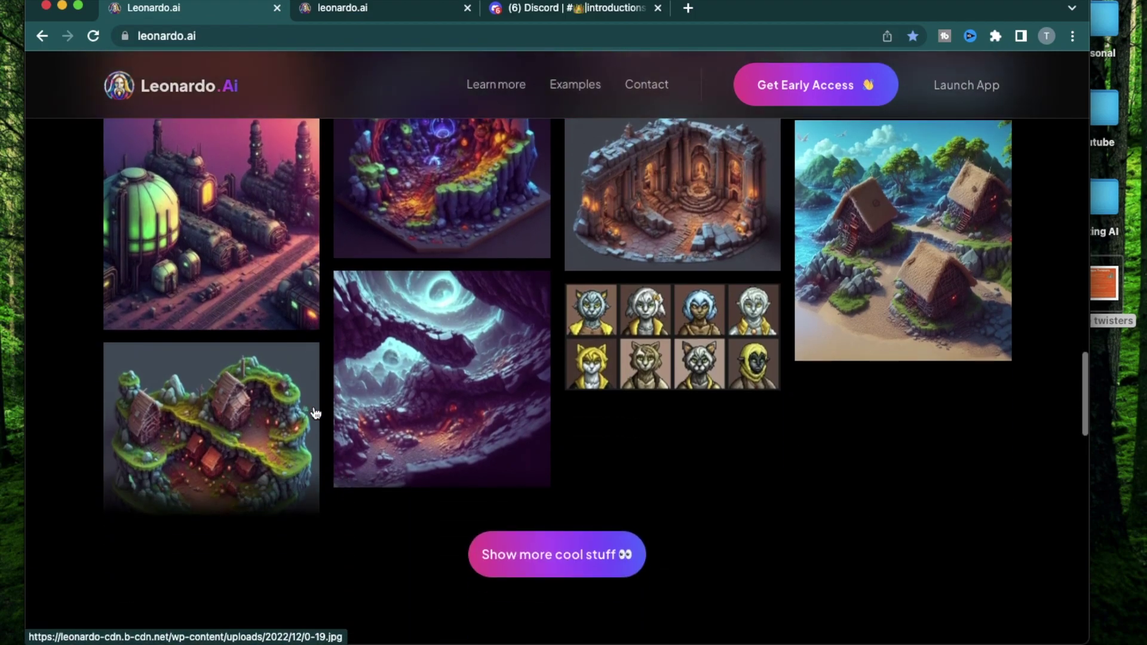
scroll(403, 526, "down", 10)
View the helmet, building, concept art and game environment example images.
left_click(553, 270)
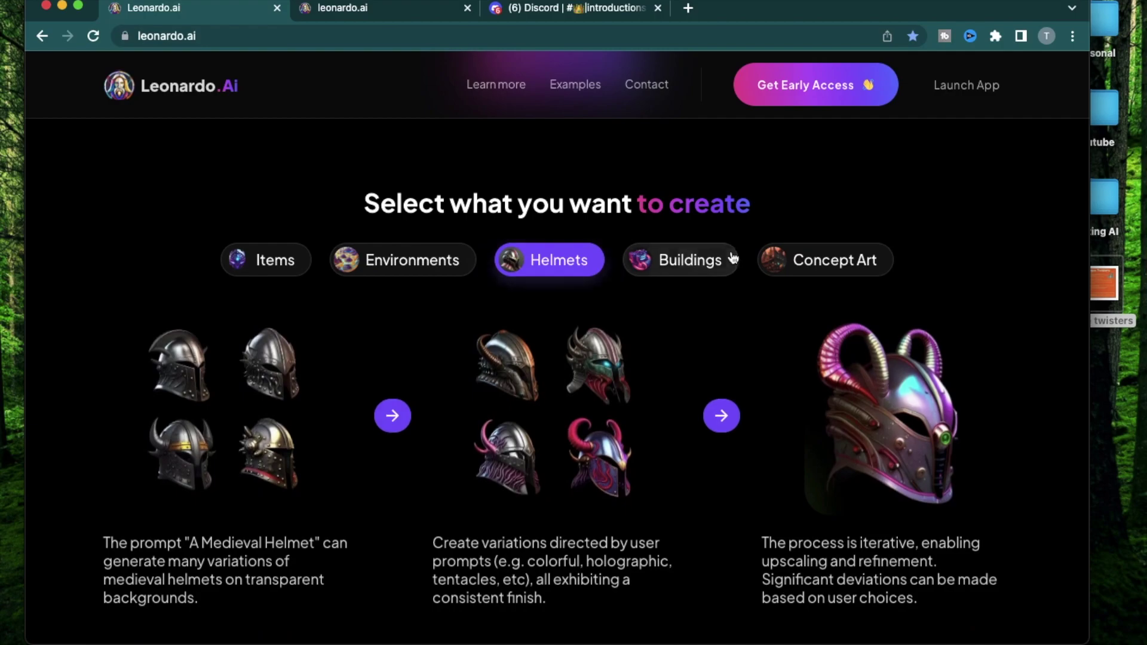
left_click(716, 261)
left_click(804, 262)
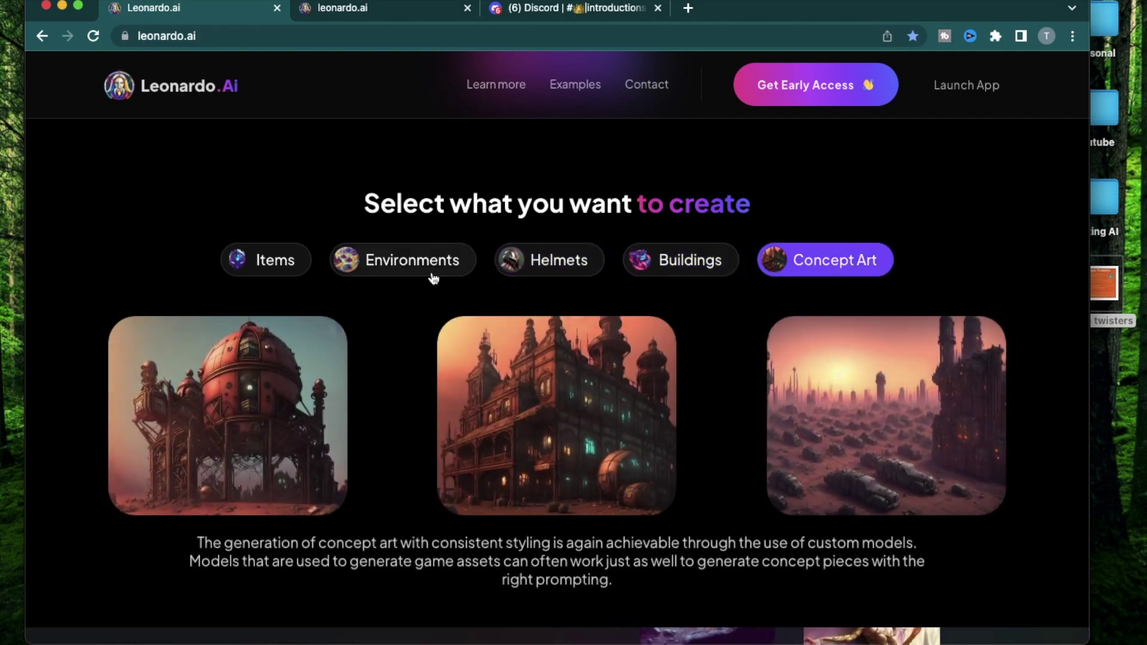
left_click(433, 275)
scroll(441, 374, "down", 5)
scroll(441, 374, "up", 4)
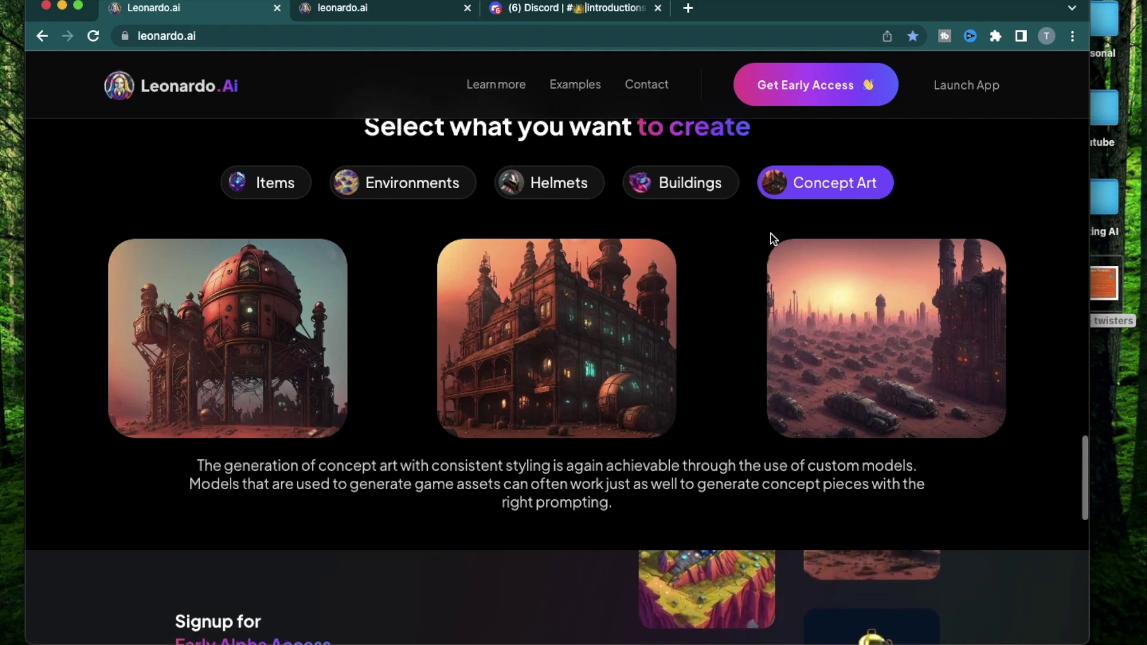
scroll(771, 239, "up", 6)
scroll(771, 239, "up", 15)
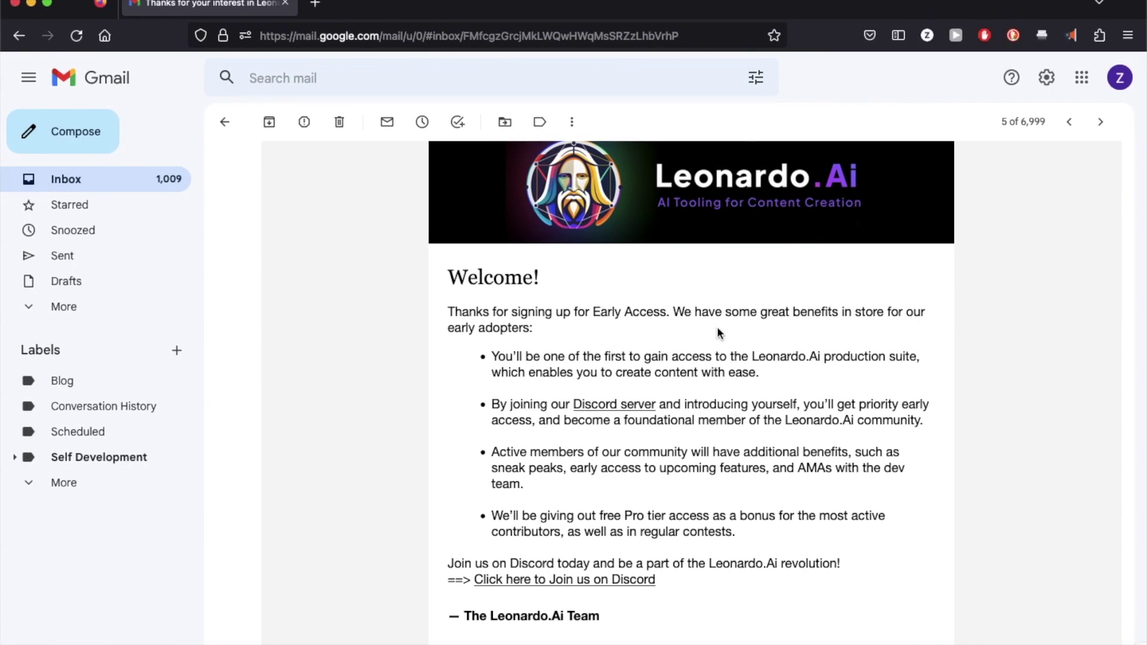
scroll(666, 332, "down", 2)
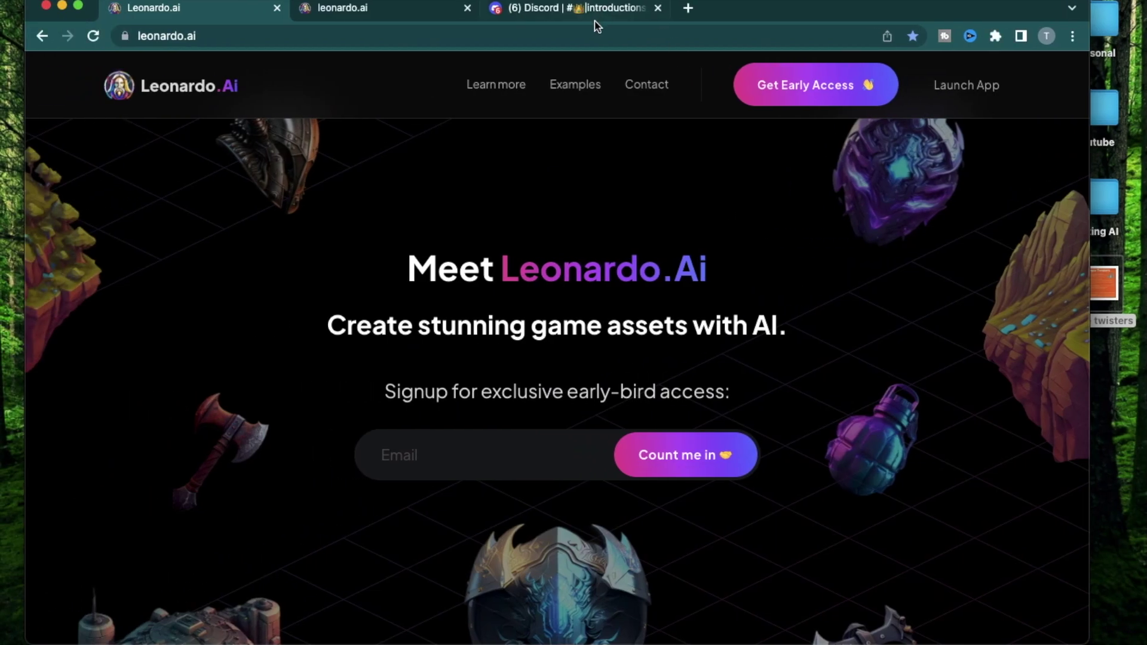
In Discord, go from the introductions channel to #priority-early-access and open the whitelist form link.
left_click(612, 12)
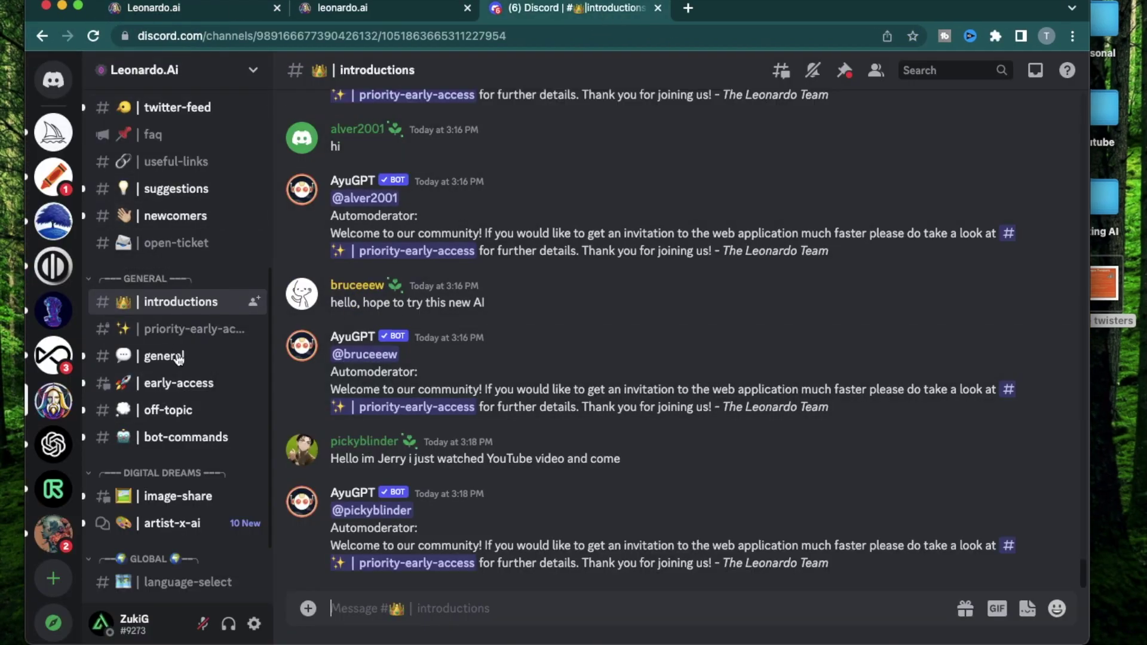
scroll(183, 210, "up", 3)
scroll(182, 217, "down", 6)
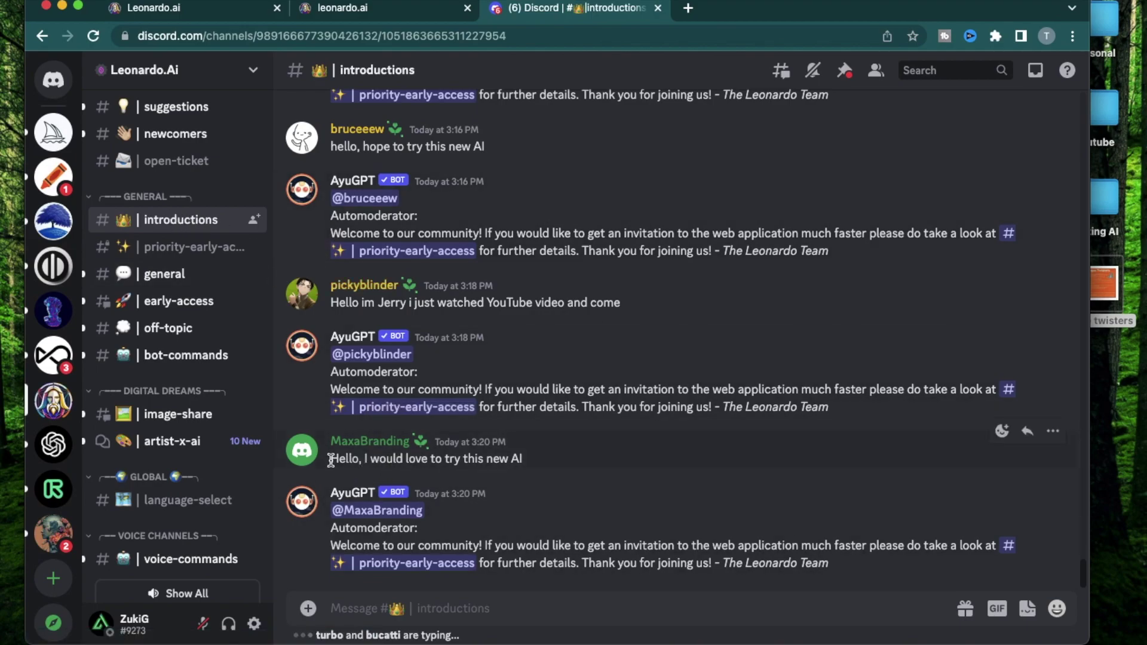
left_click_drag(330, 458, 524, 468)
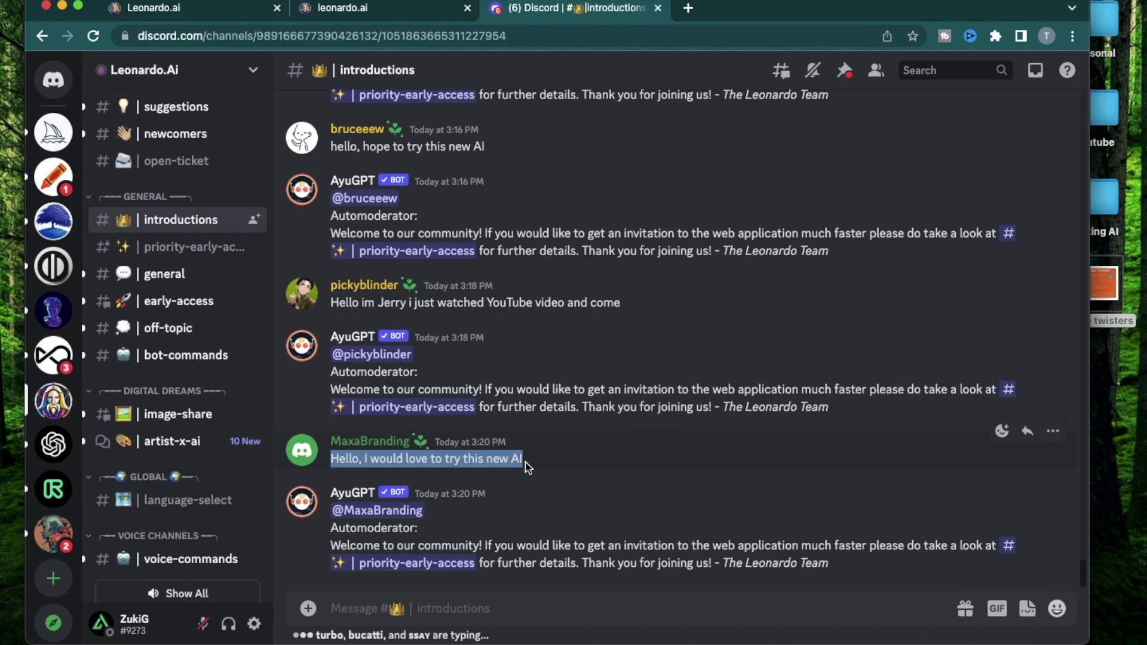
left_click(588, 508)
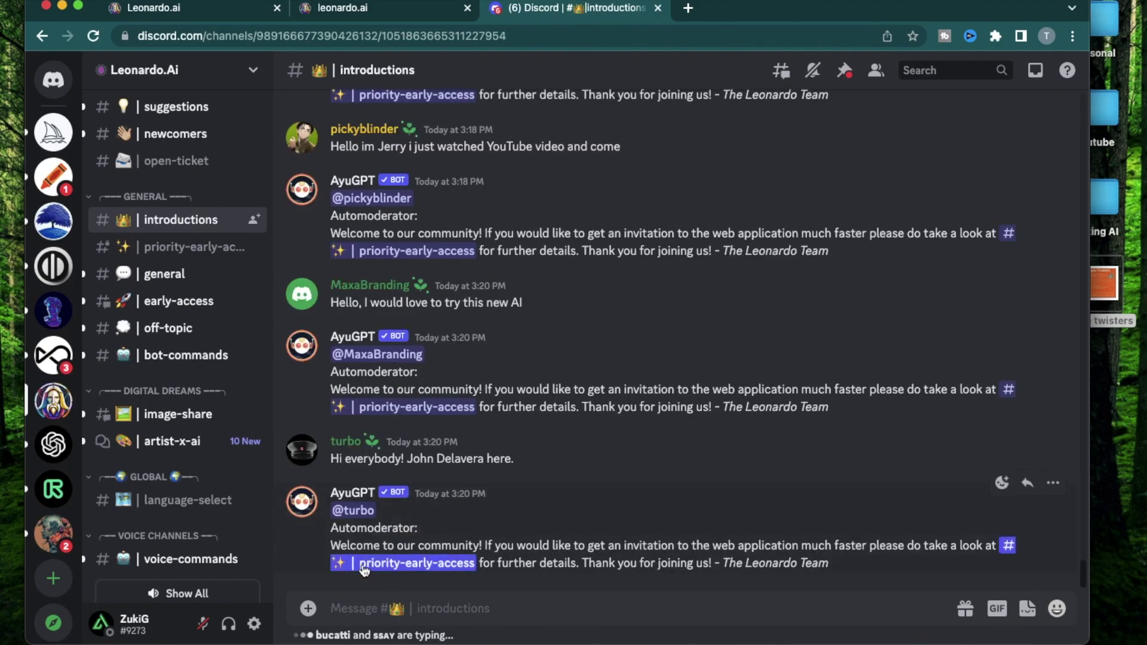
left_click(394, 571)
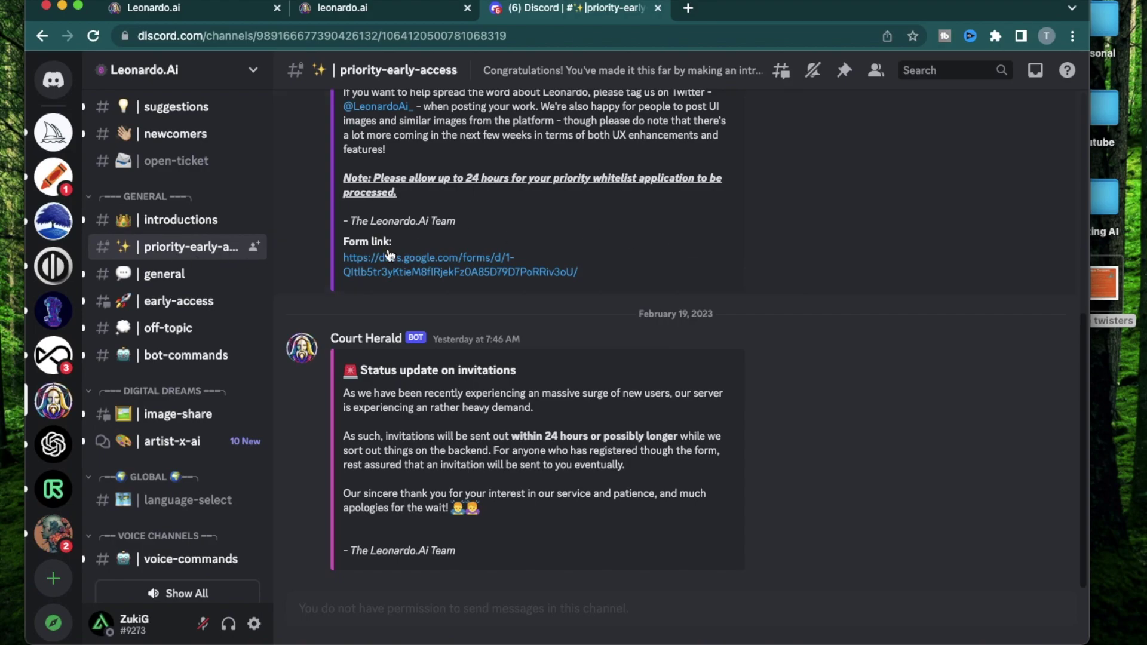
left_click(455, 275)
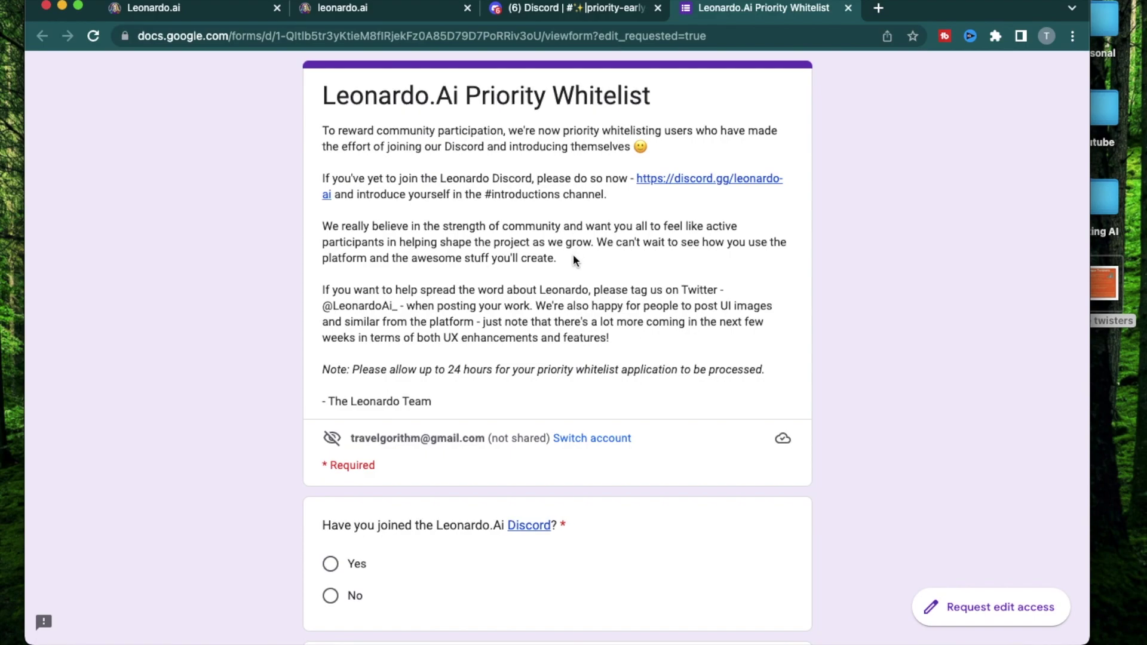
Read the whitelist form's note about up to 24-hour processing, then switch back to the Leonardo.ai tab.
scroll(573, 257, "down", 5)
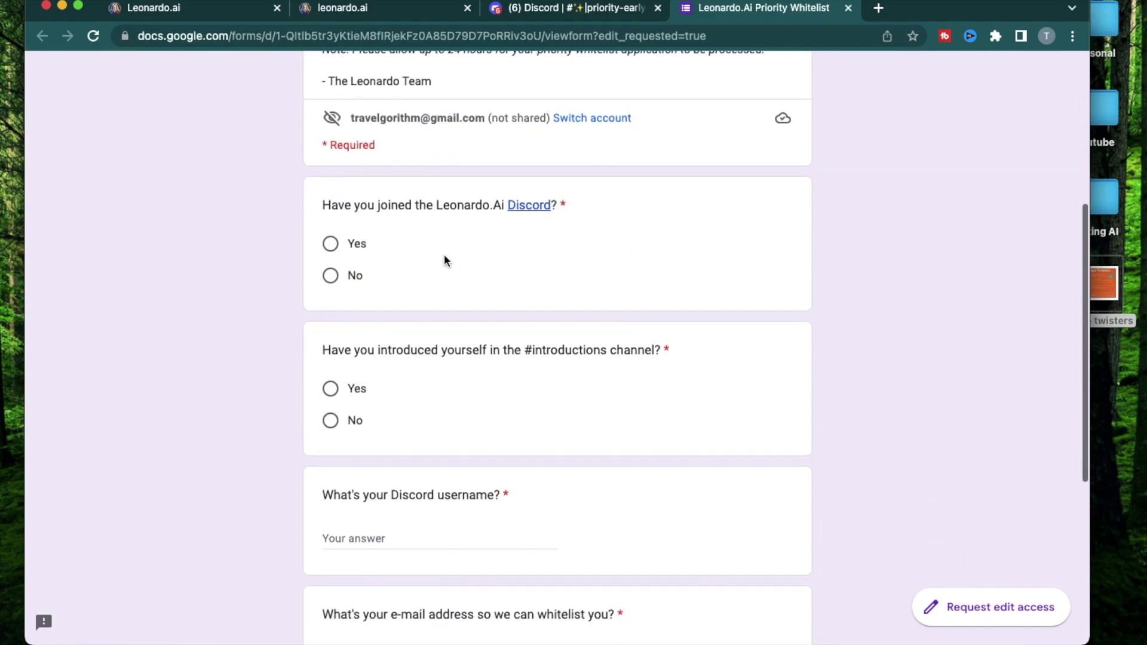
scroll(433, 232, "down", 3)
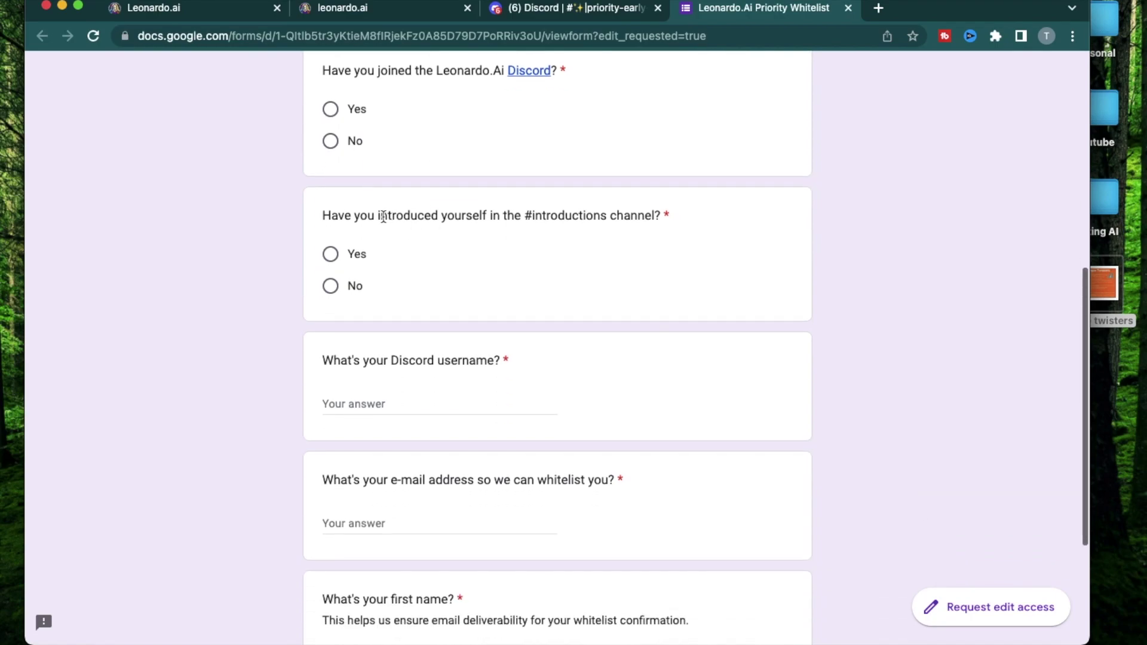
scroll(478, 307, "down", 4)
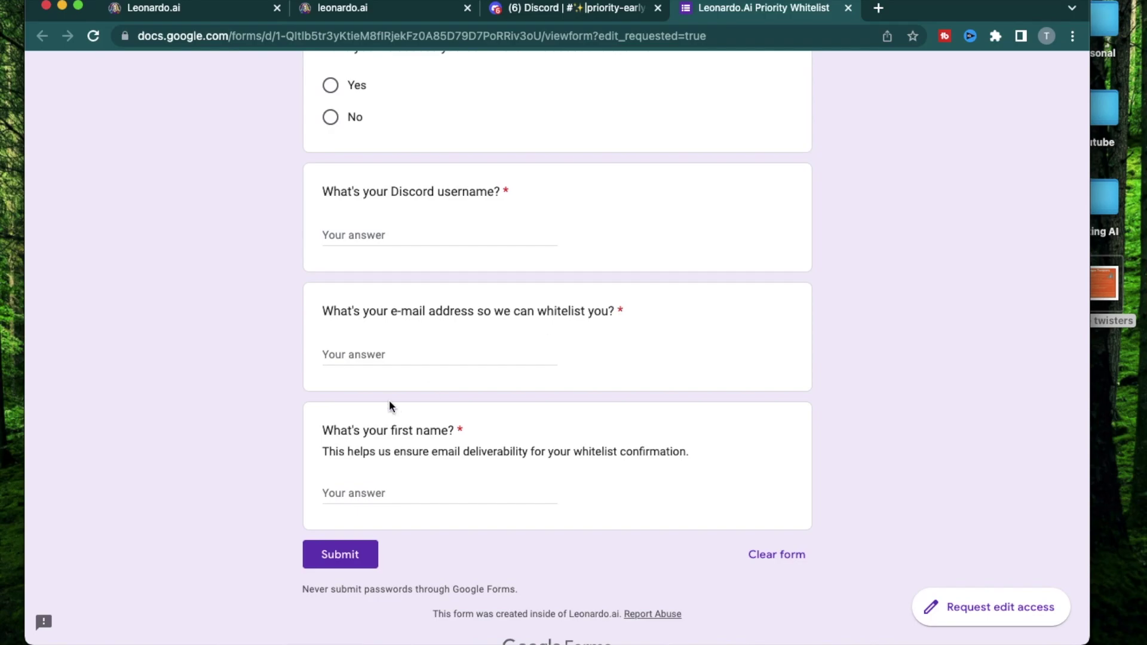
scroll(359, 376, "up", 8)
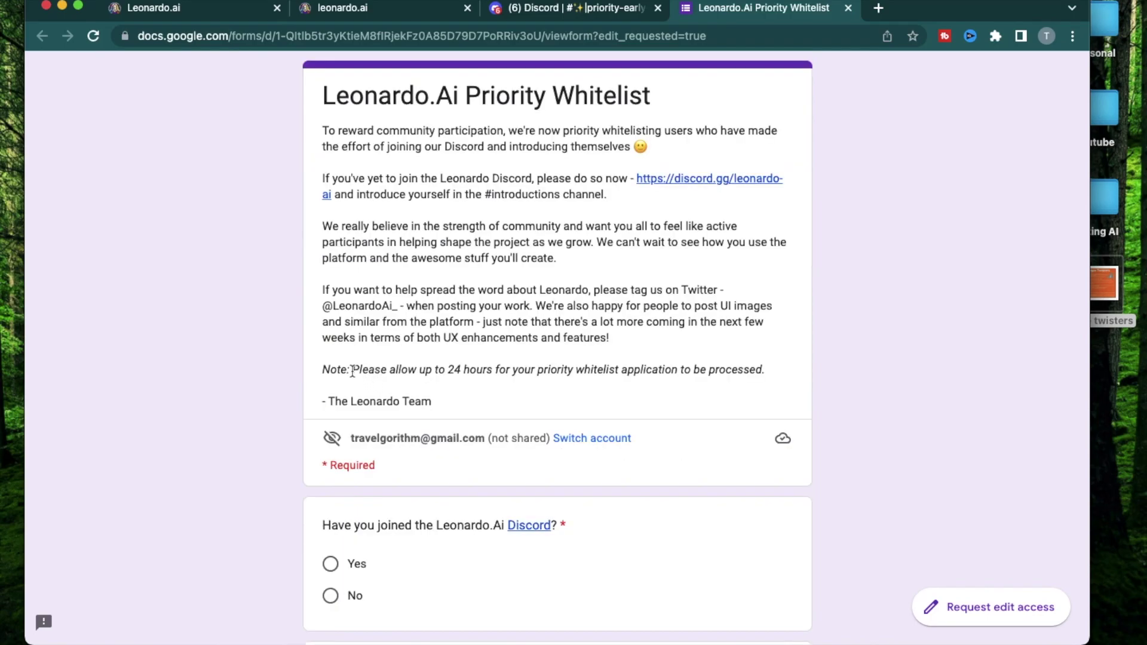
left_click_drag(353, 370, 494, 372)
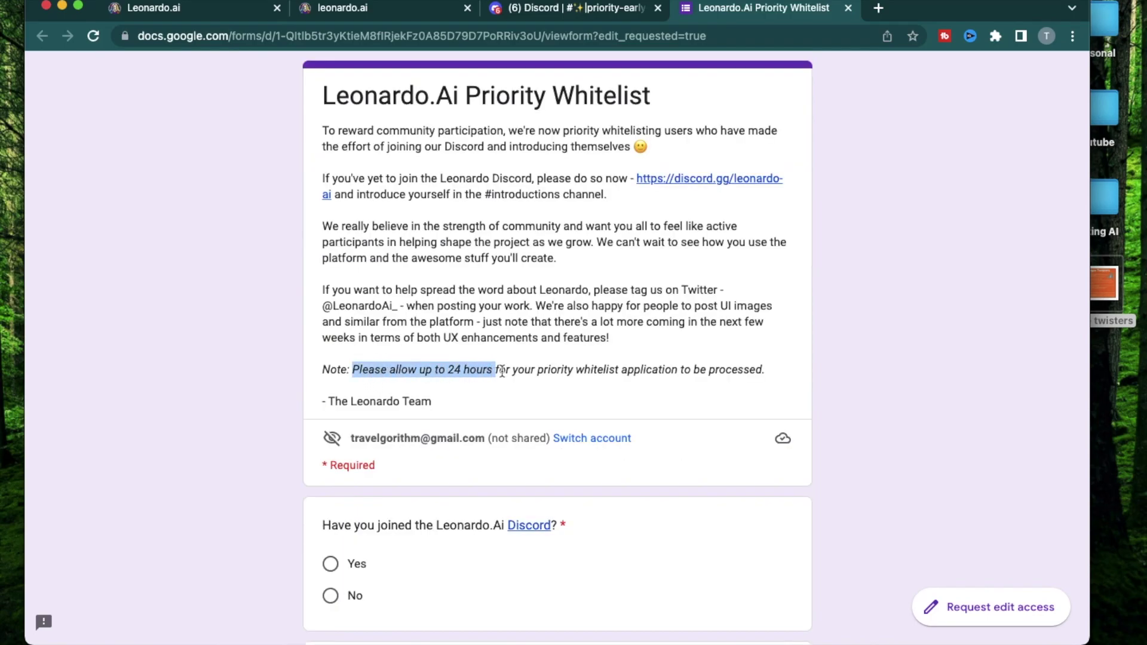
left_click(642, 313)
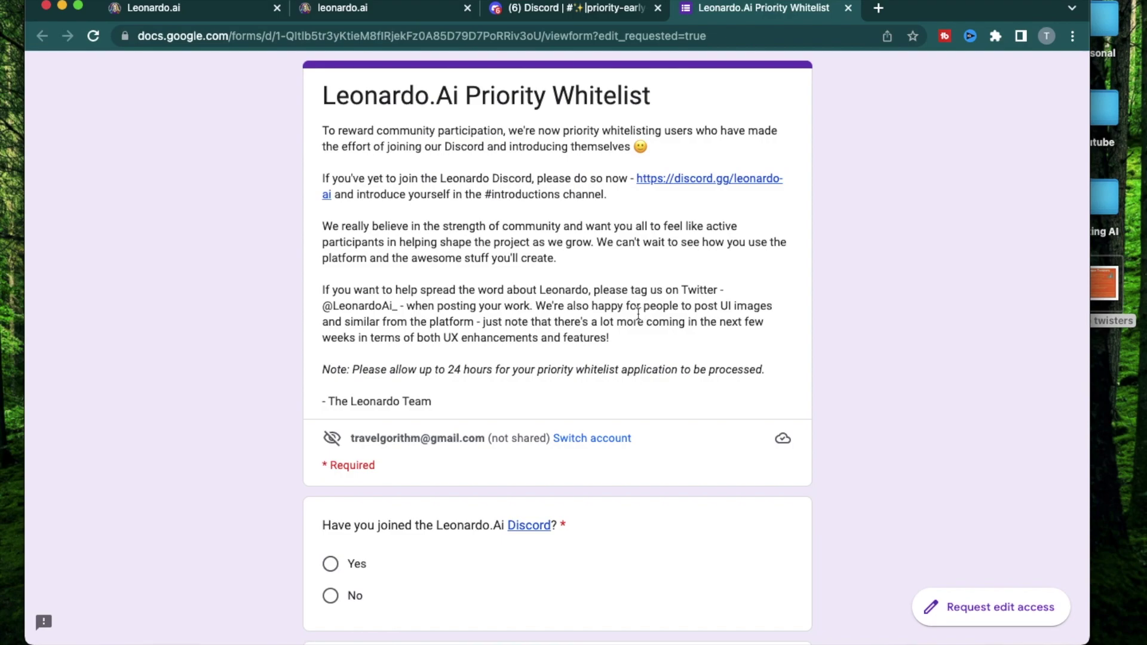
key("super+1")
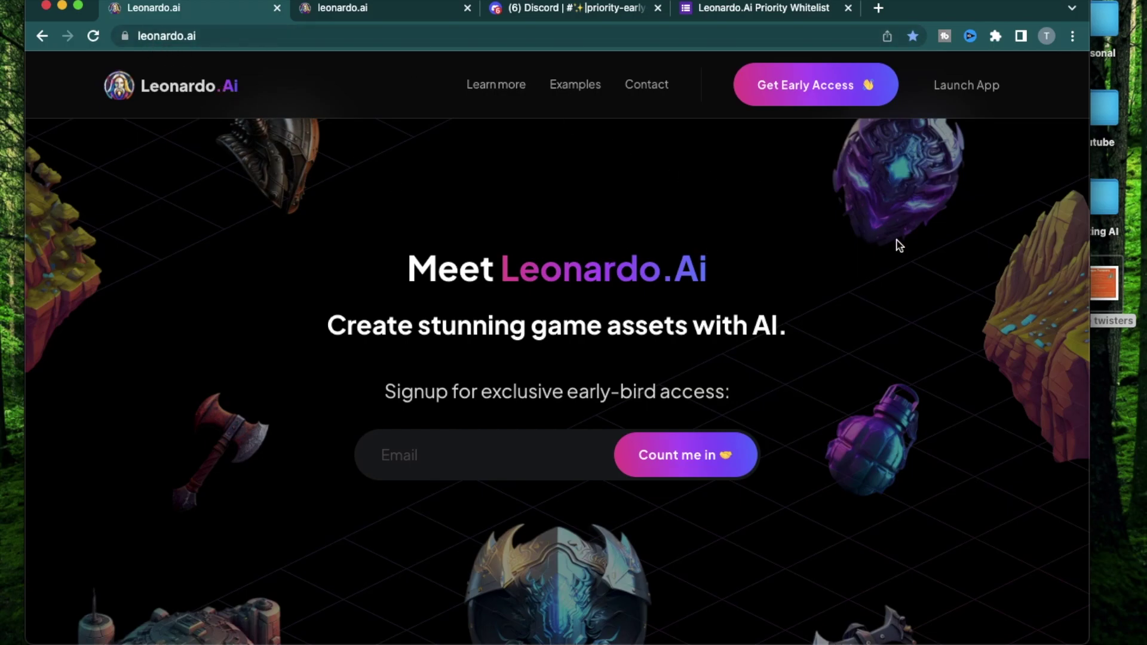
Launch the app via the app.leonardo.ai dashboard tab and open the Community Feed.
left_click(979, 96)
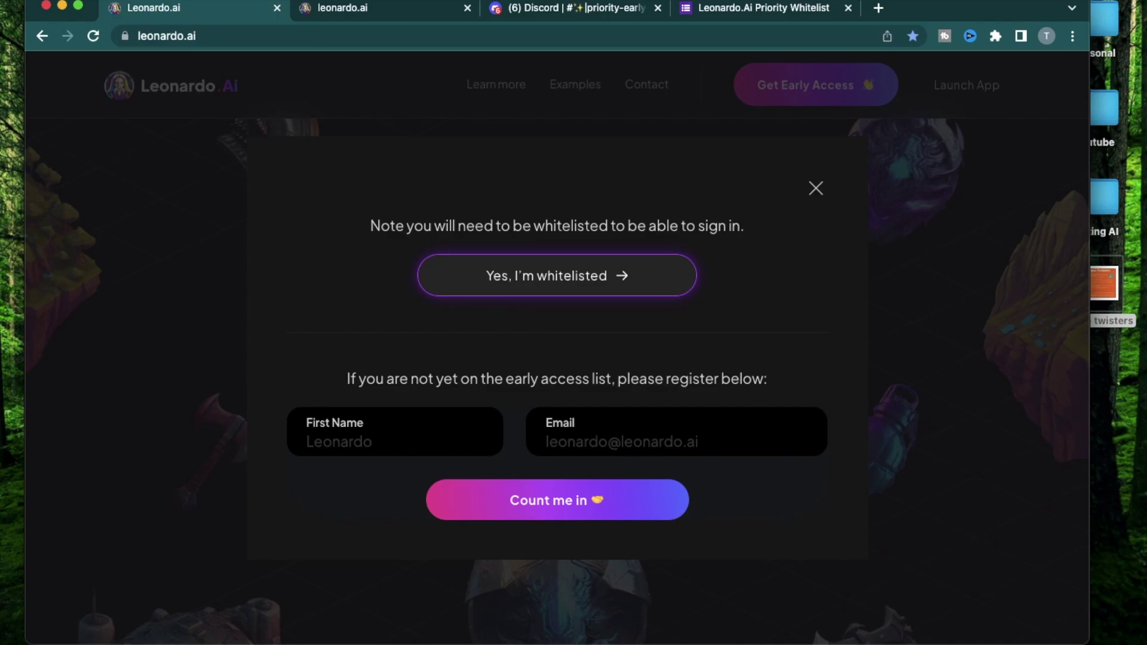
left_click(397, 11)
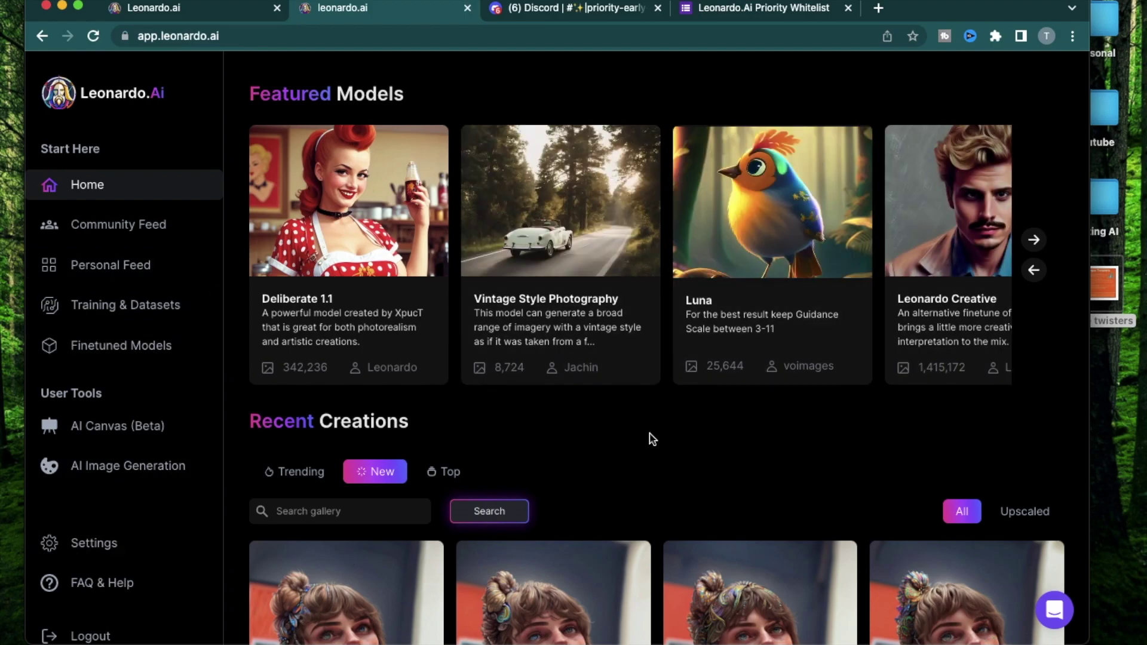
scroll(652, 440, "down", 5)
scroll(649, 438, "up", 5)
left_click(142, 227)
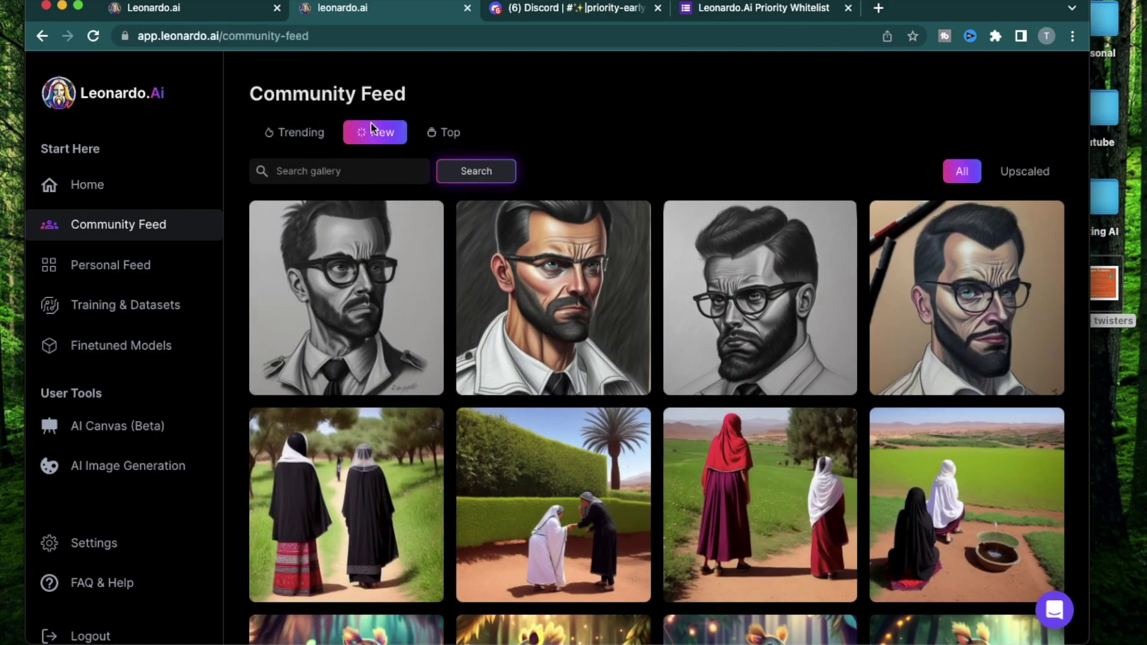
Search the gallery for 'pencil drawing' and filter to upscaled images only.
left_click(313, 169)
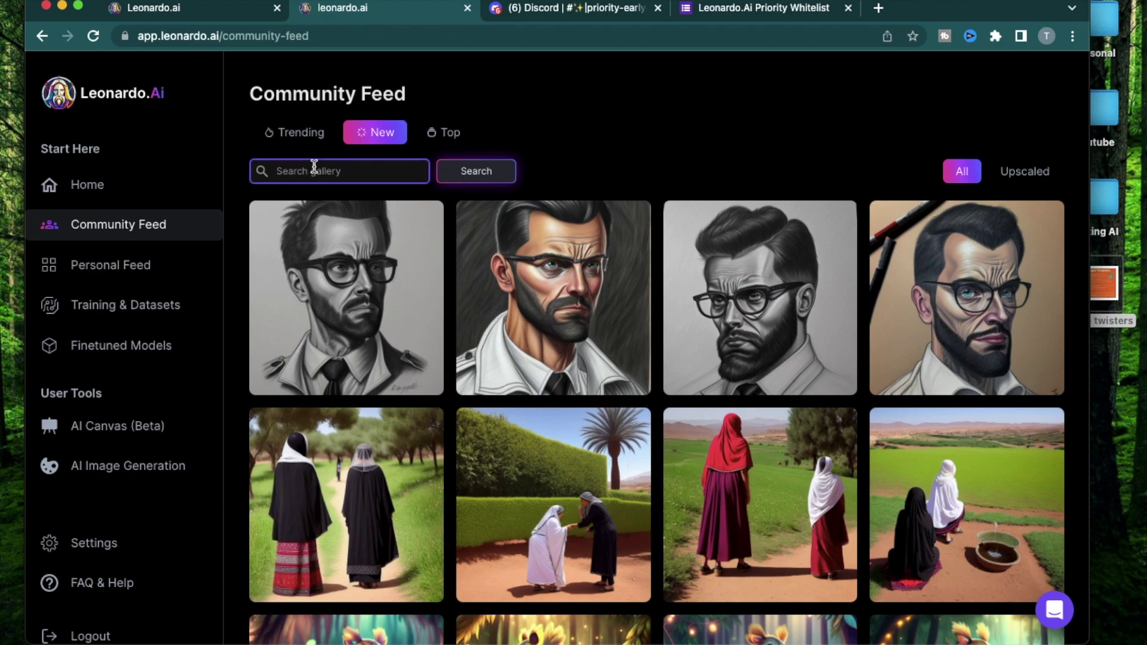
left_click(647, 125)
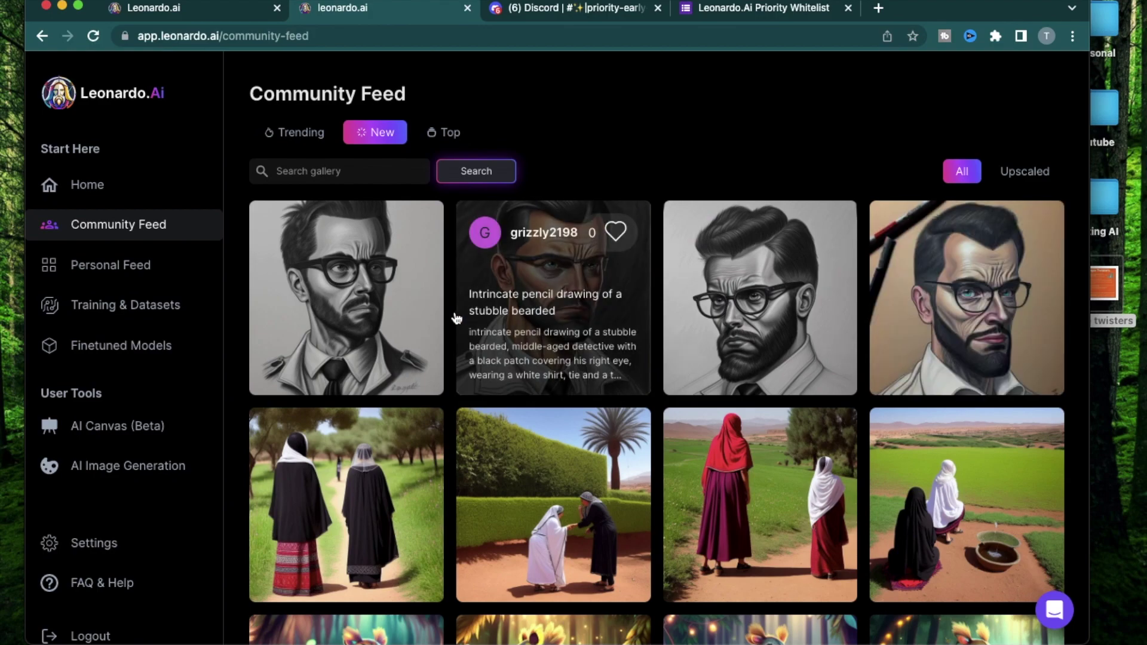
left_click(341, 163)
type("pencil drawing")
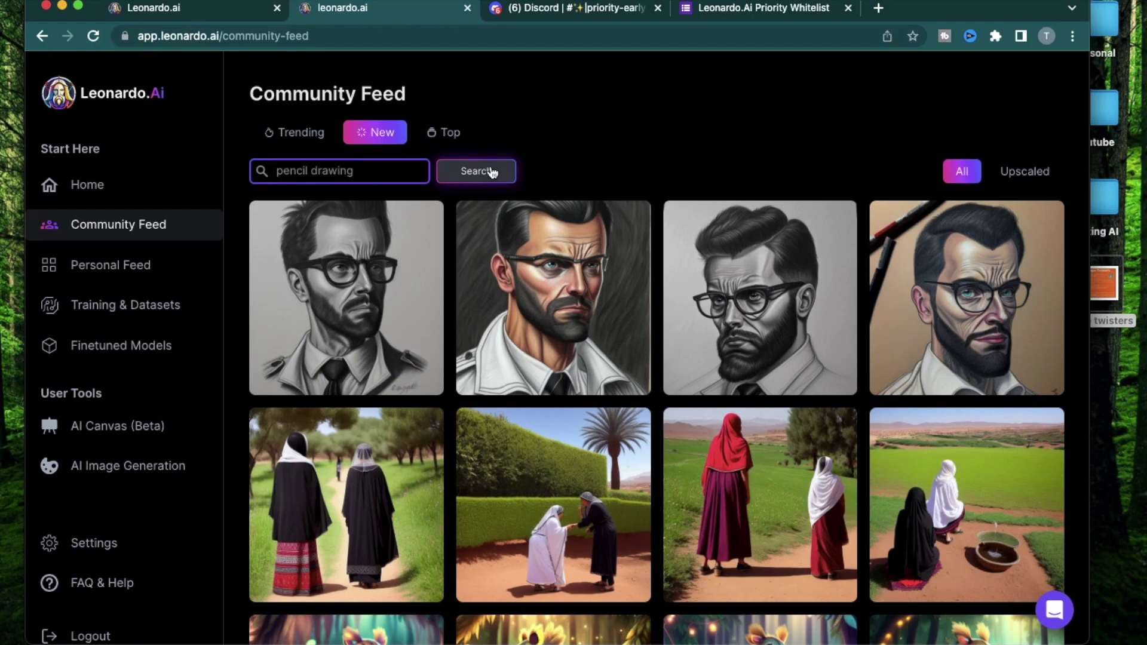
left_click(487, 173)
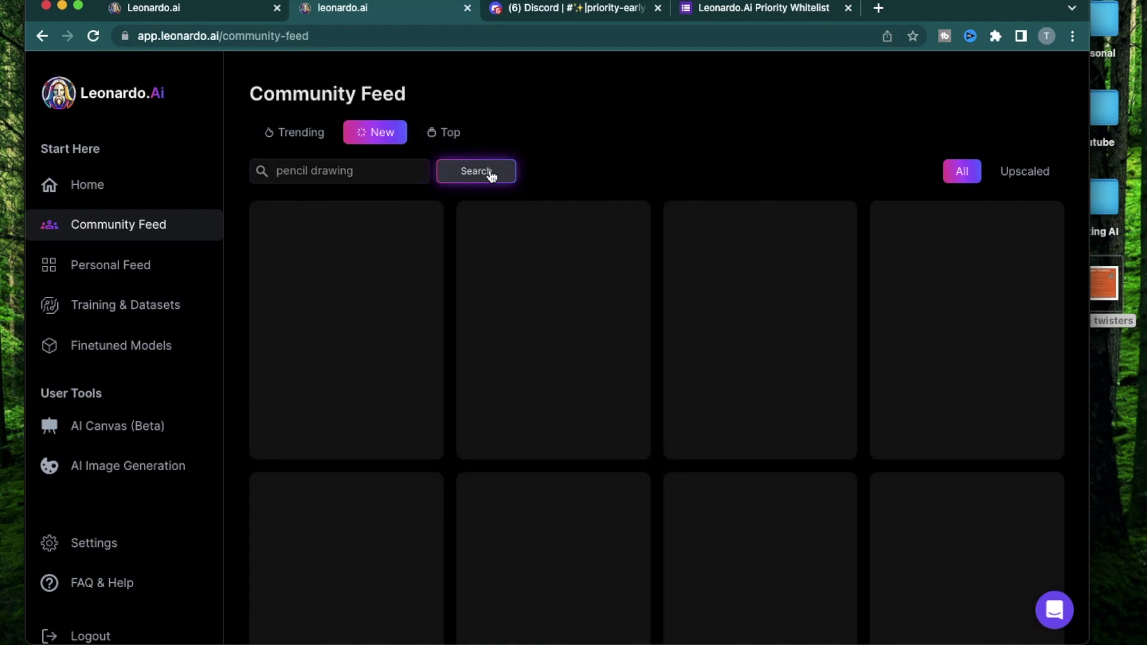
scroll(640, 478, "down", 10)
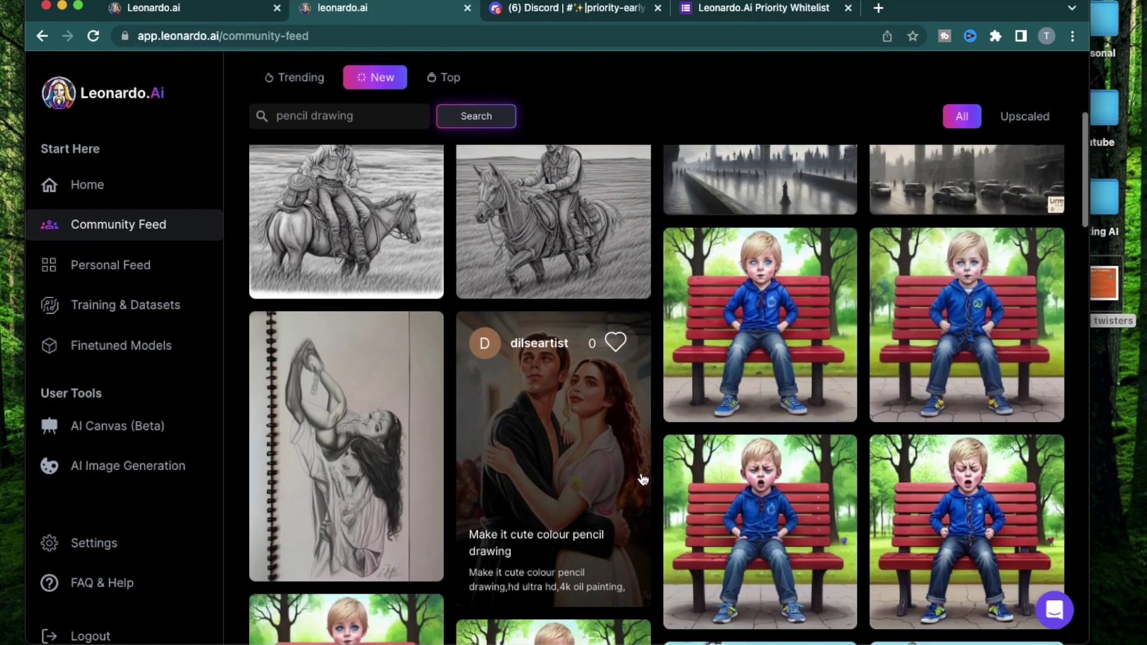
scroll(643, 478, "up", 10)
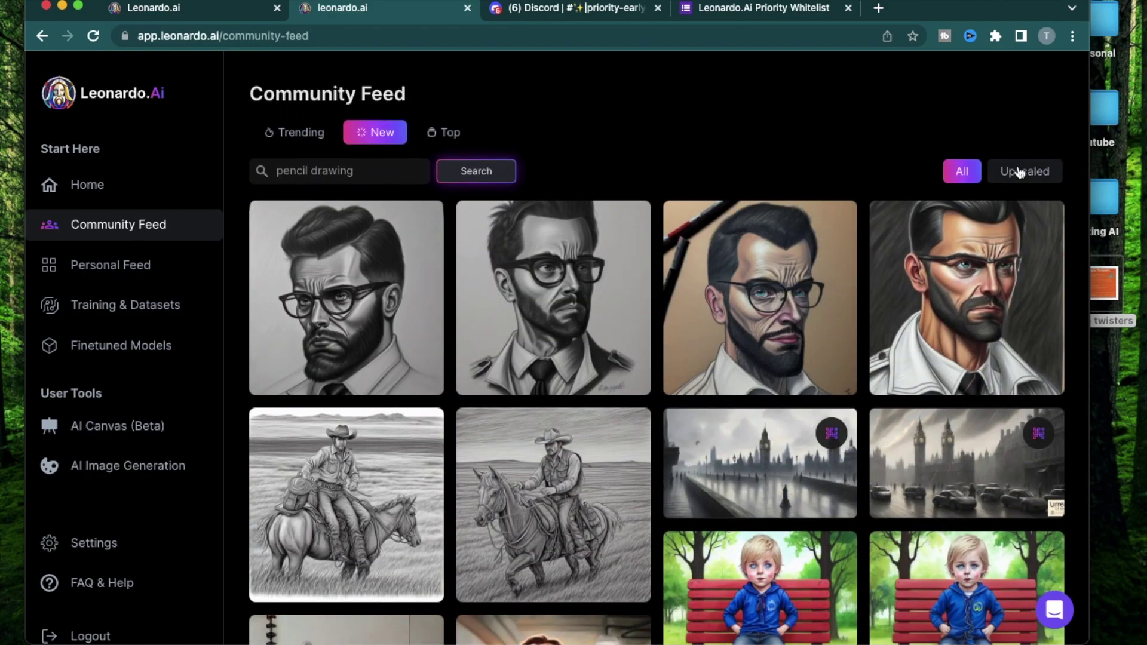
left_click(1022, 176)
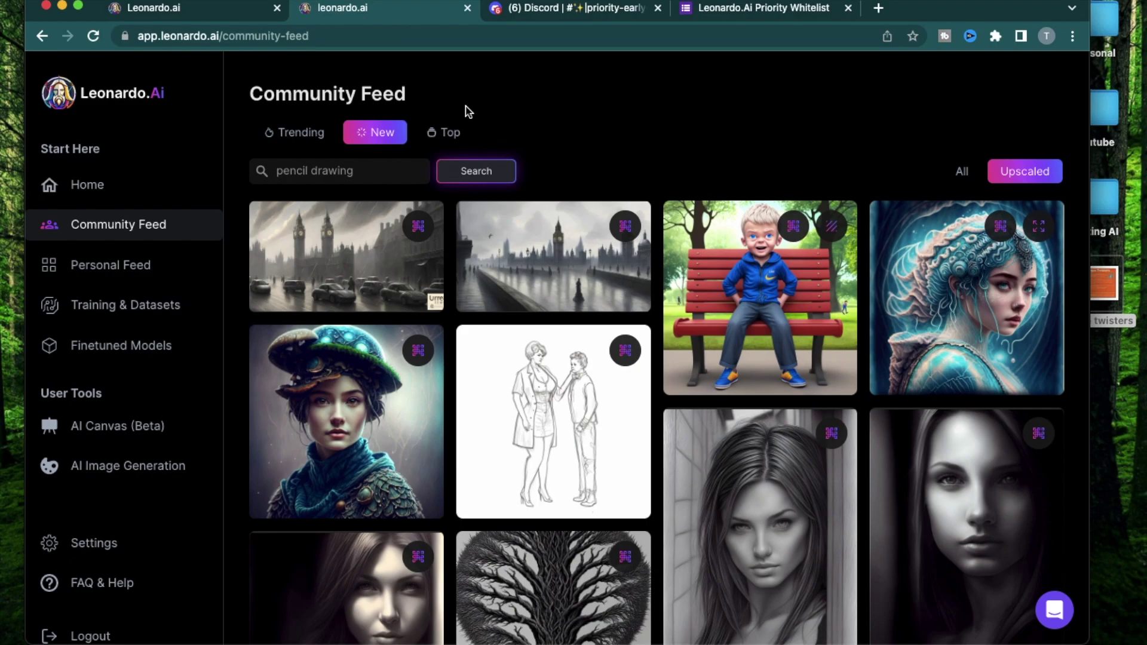
Open the pencil-drawn woman portrait's details, view the previous image, then close them.
scroll(694, 389, "down", 6)
scroll(851, 139, "up", 6)
scroll(870, 221, "down", 4)
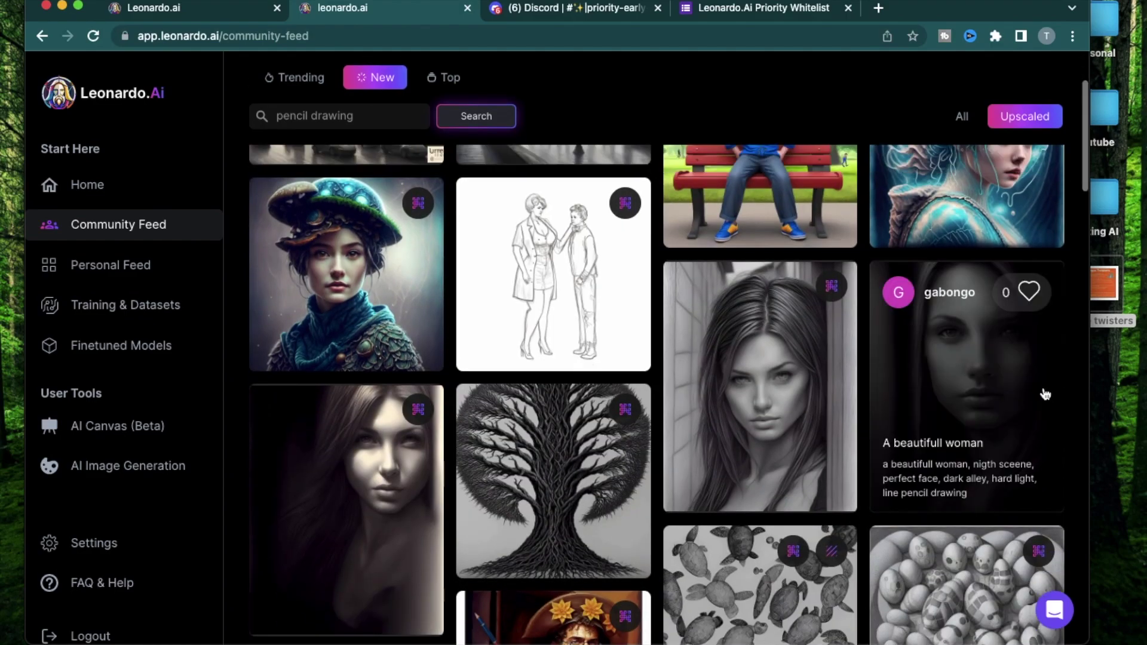
left_click(963, 391)
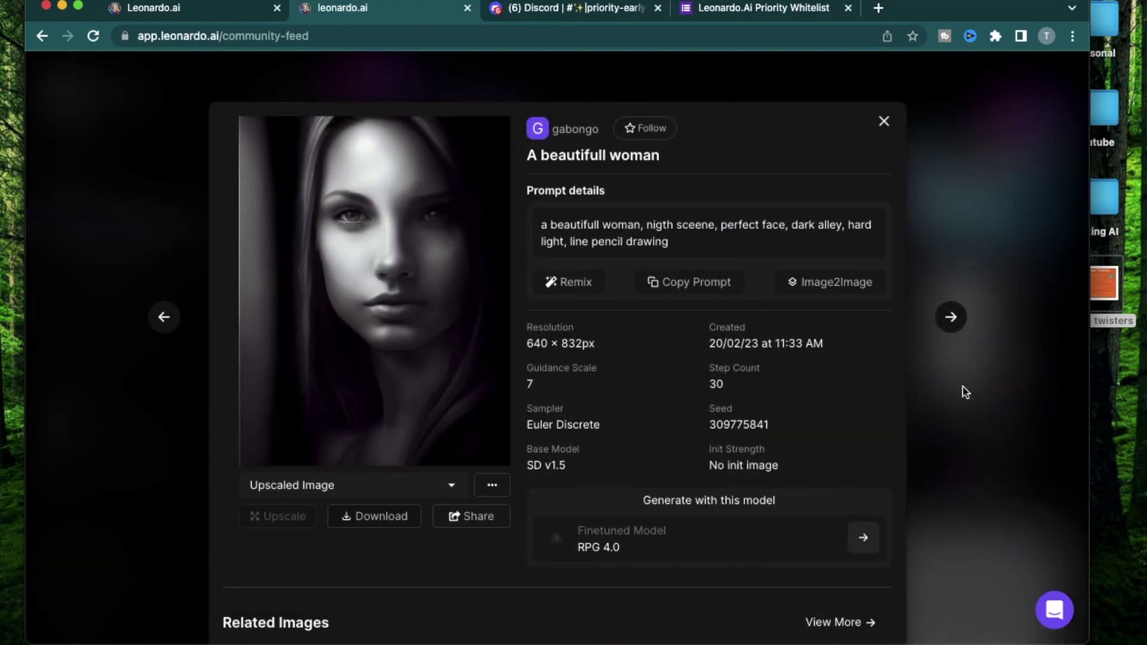
key("Left")
left_click(1002, 370)
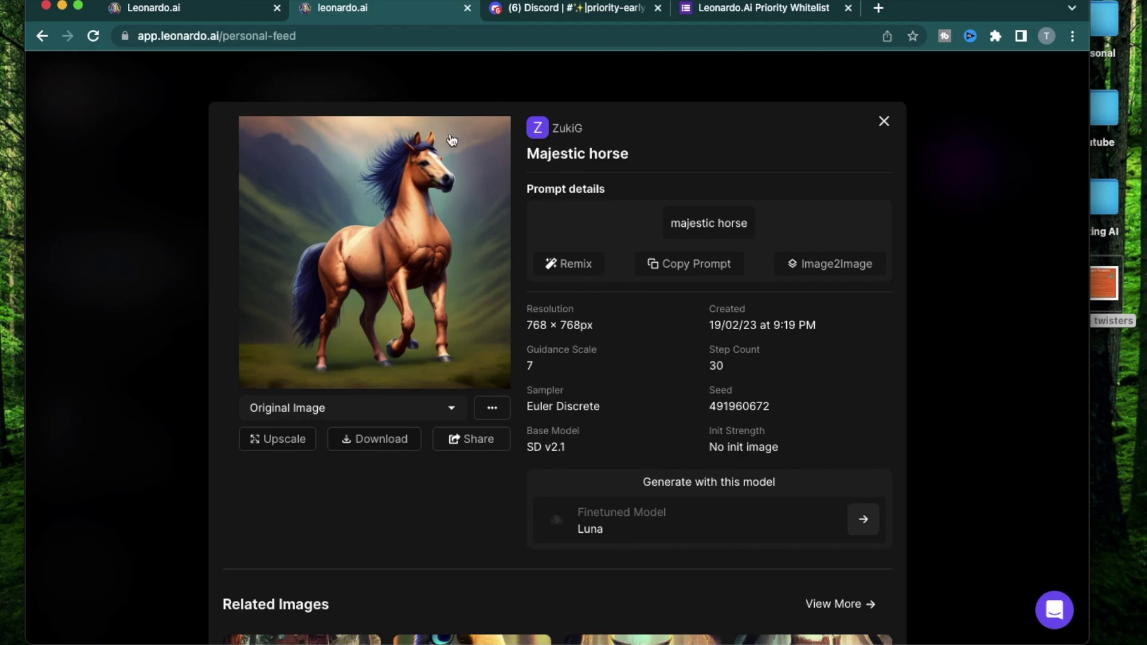
Close the horse details, check the owl image in Liked Feed and the Followers Feed, then return to Personal Feed.
left_click(907, 124)
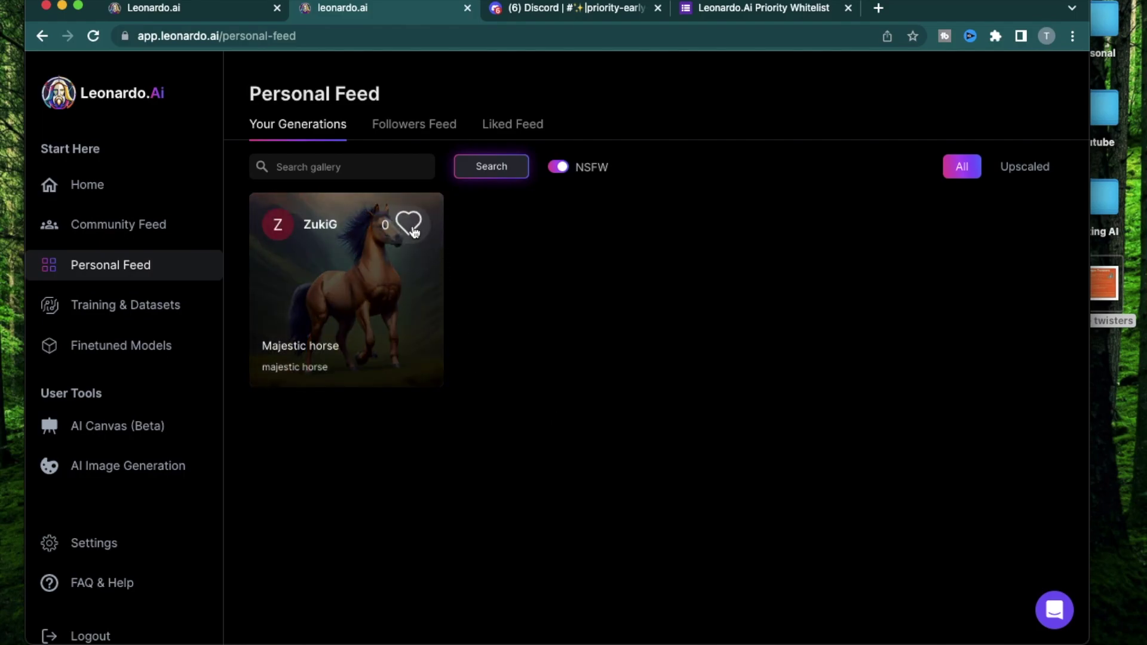
left_click(496, 126)
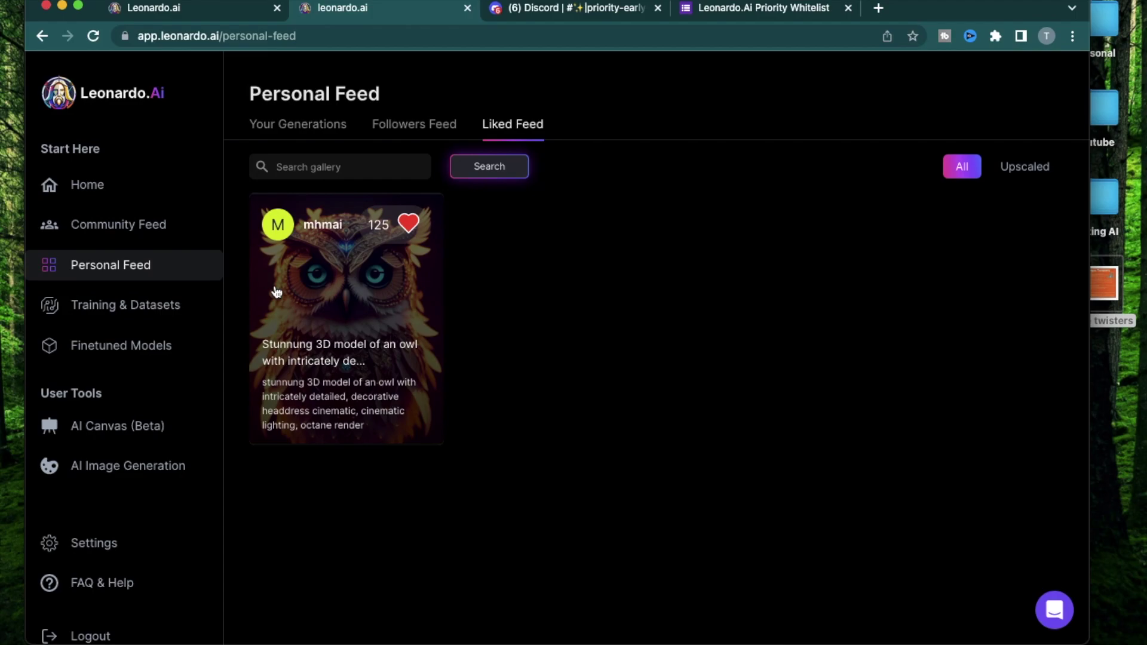
left_click(370, 307)
left_click(882, 119)
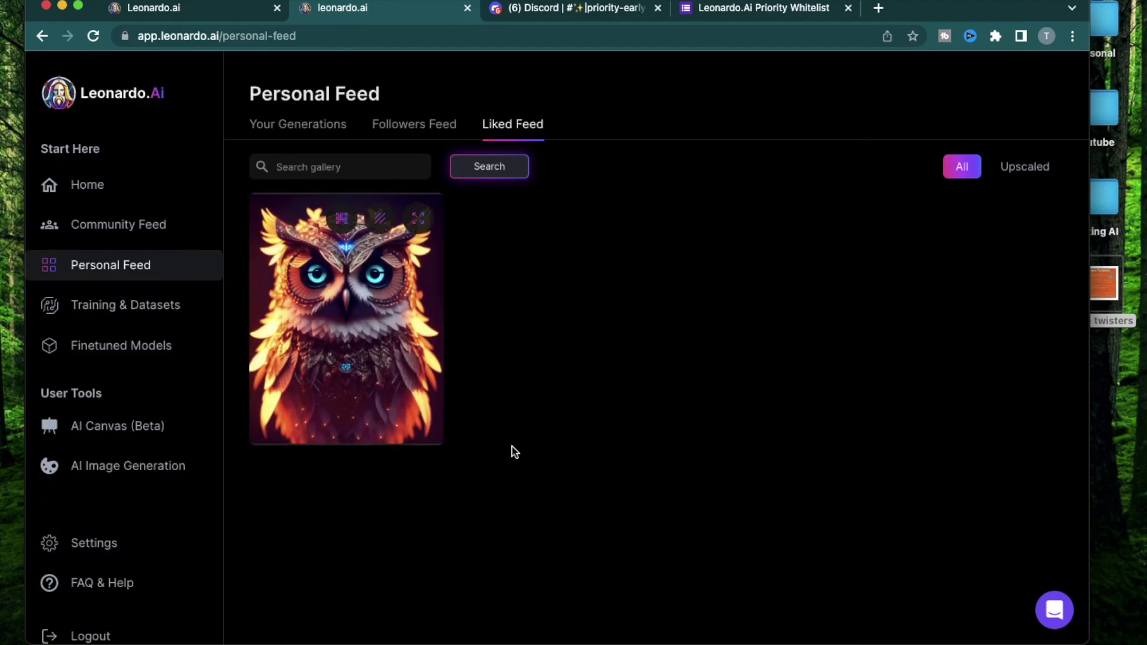
left_click(352, 298)
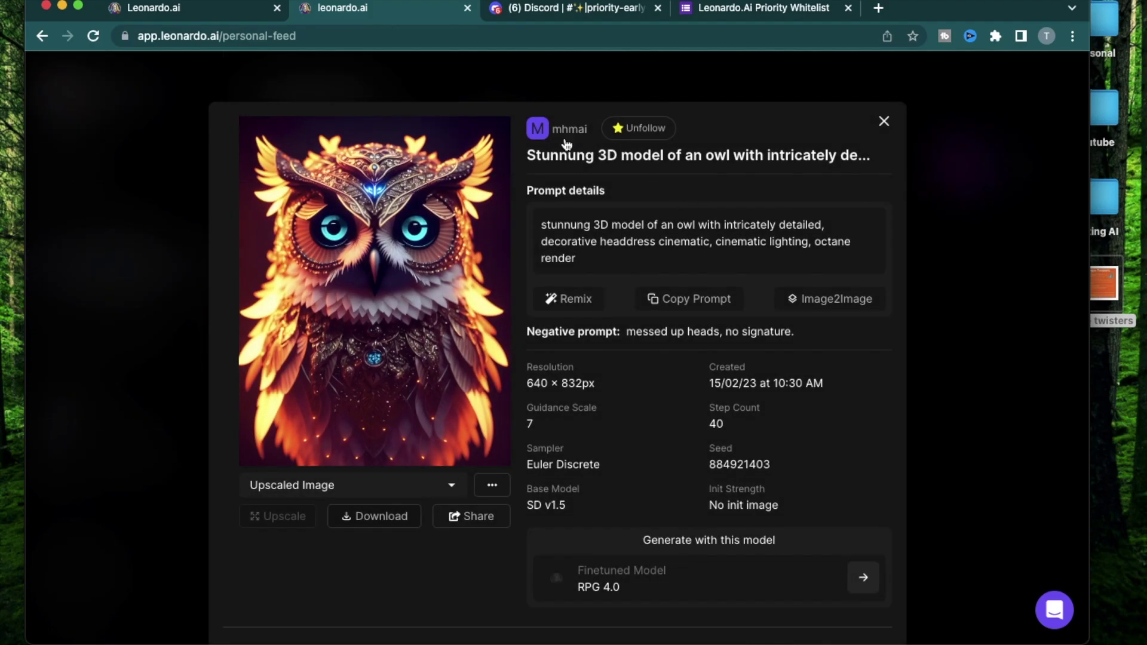
left_click(884, 121)
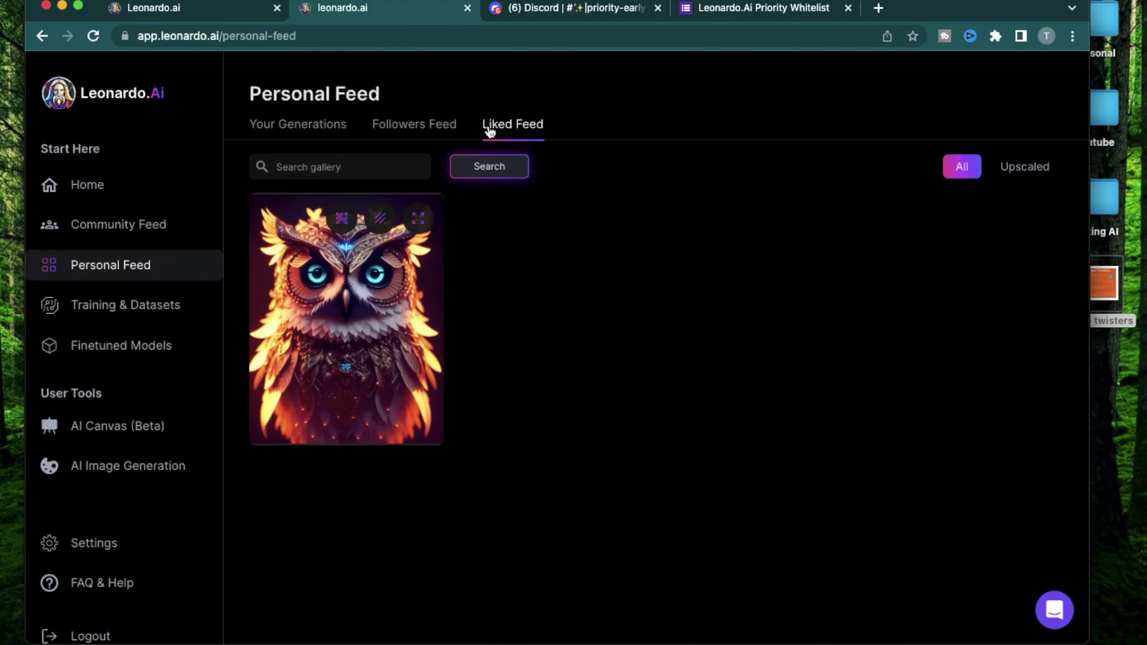
left_click(409, 127)
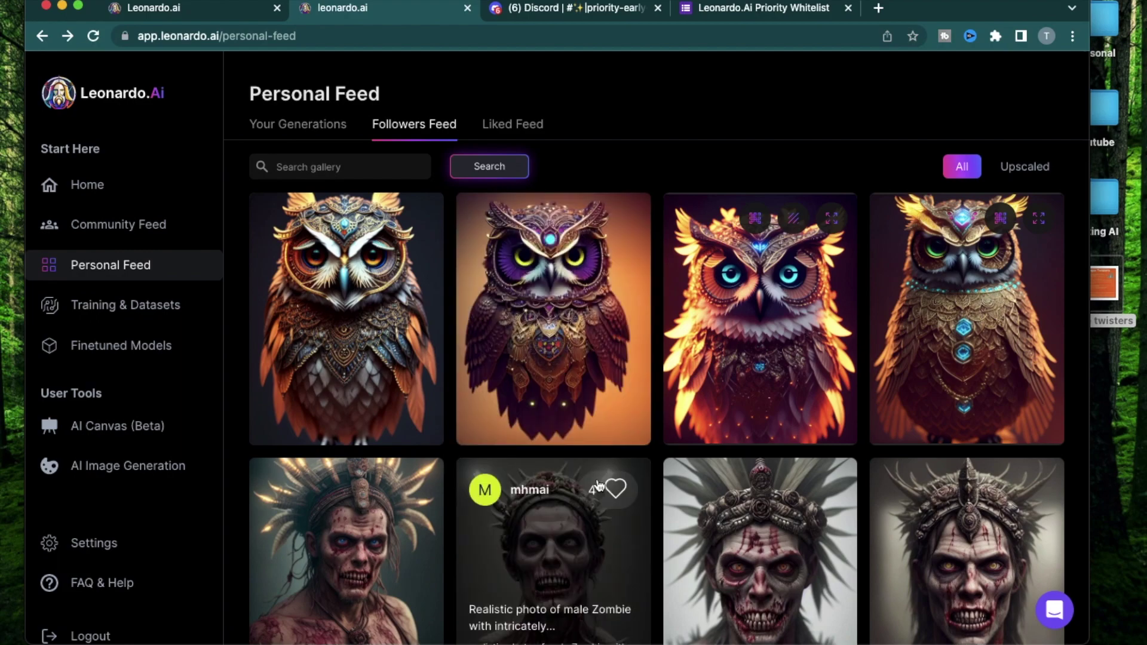
left_click(131, 274)
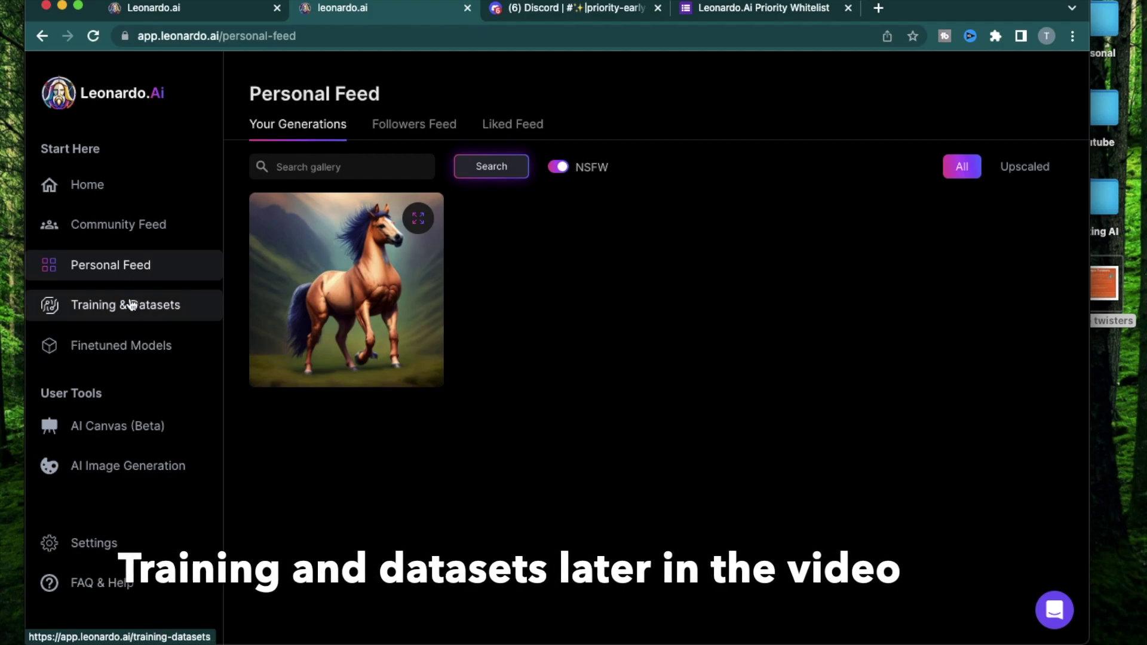
Glance through Finetuned Models, then open Training & Datasets, which has no datasets yet.
left_click(130, 354)
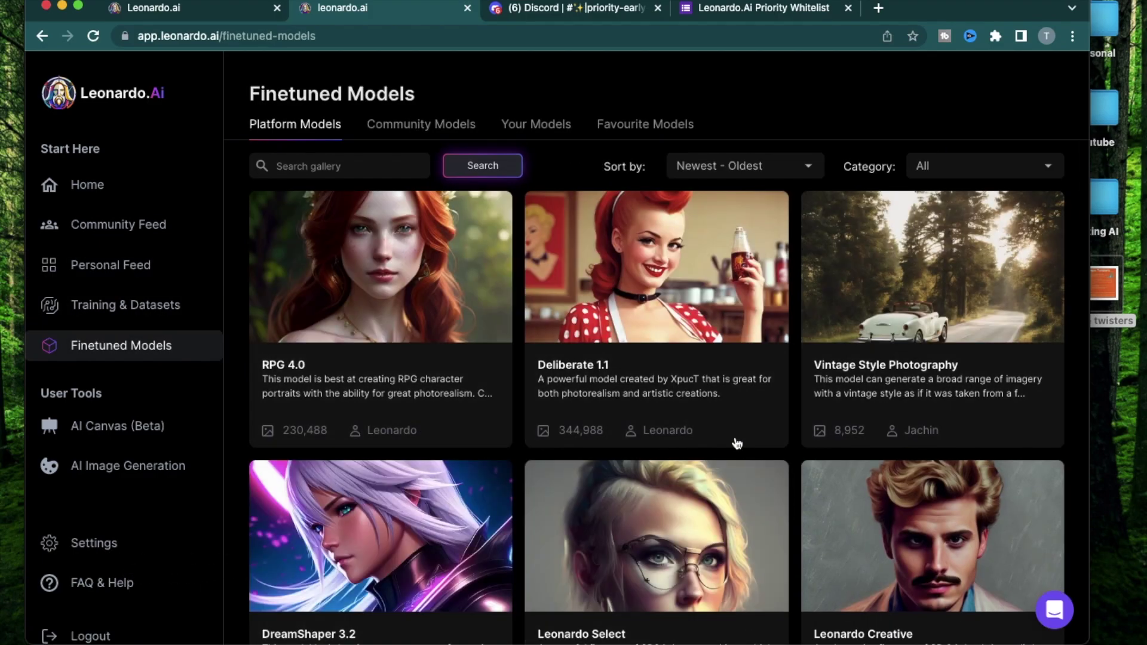
scroll(687, 455, "down", 15)
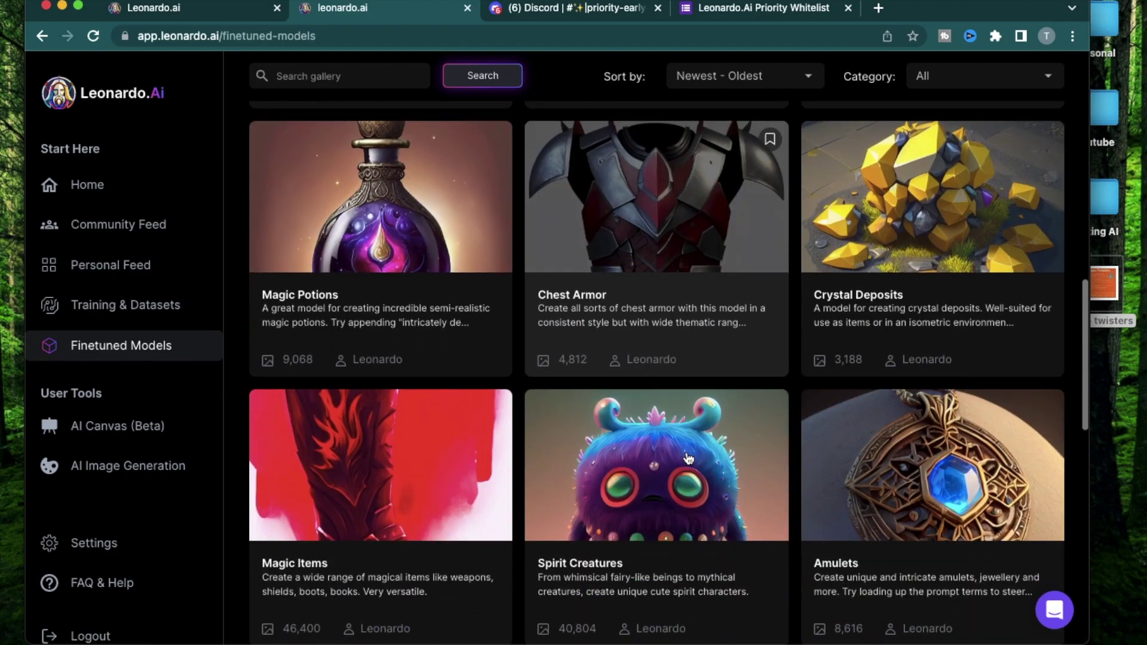
scroll(688, 458, "down", 3)
scroll(768, 382, "up", 15)
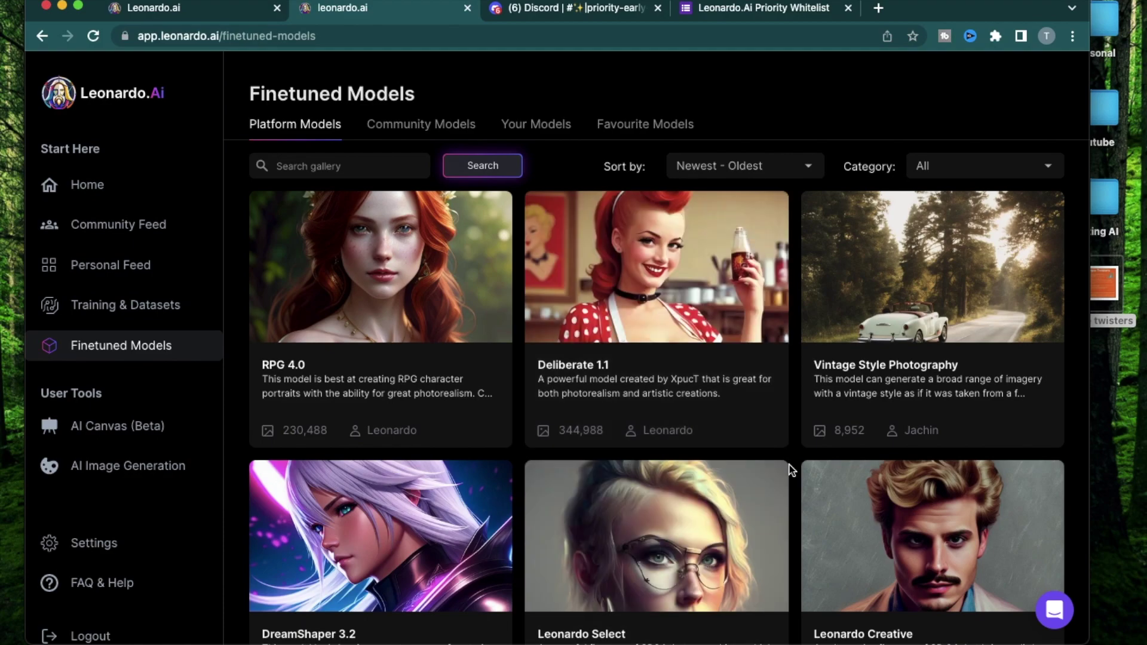
left_click(144, 304)
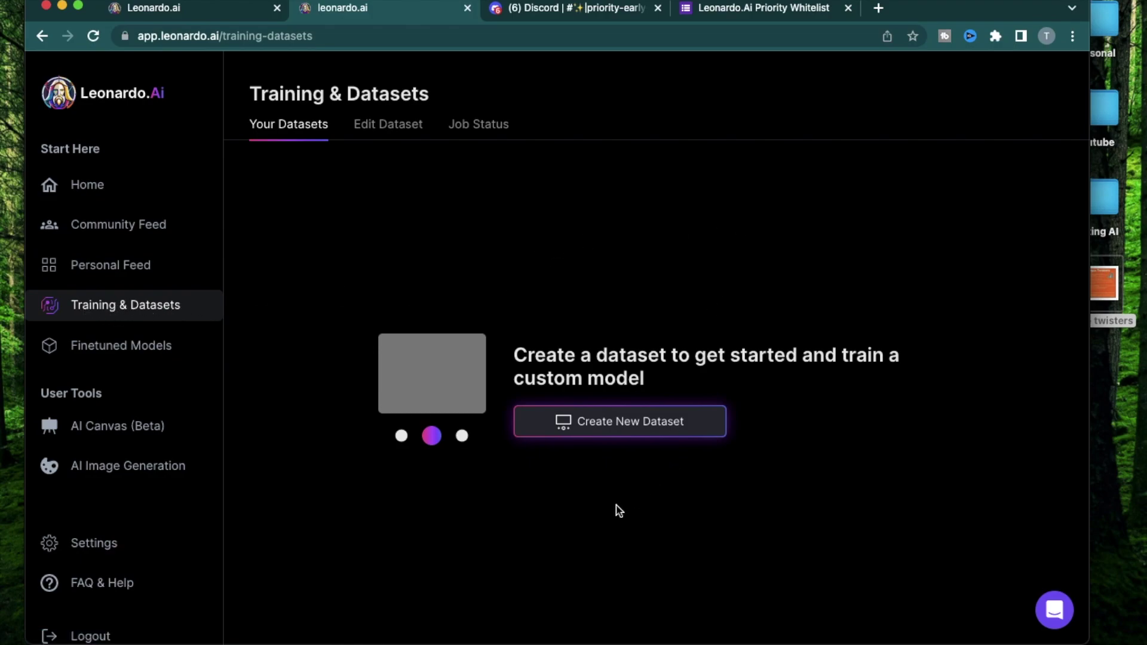
Create a dataset named 'Testing AI' and go back to Finetuned Models.
left_click(644, 432)
left_click(494, 183)
type("Testing AI")
left_click(604, 285)
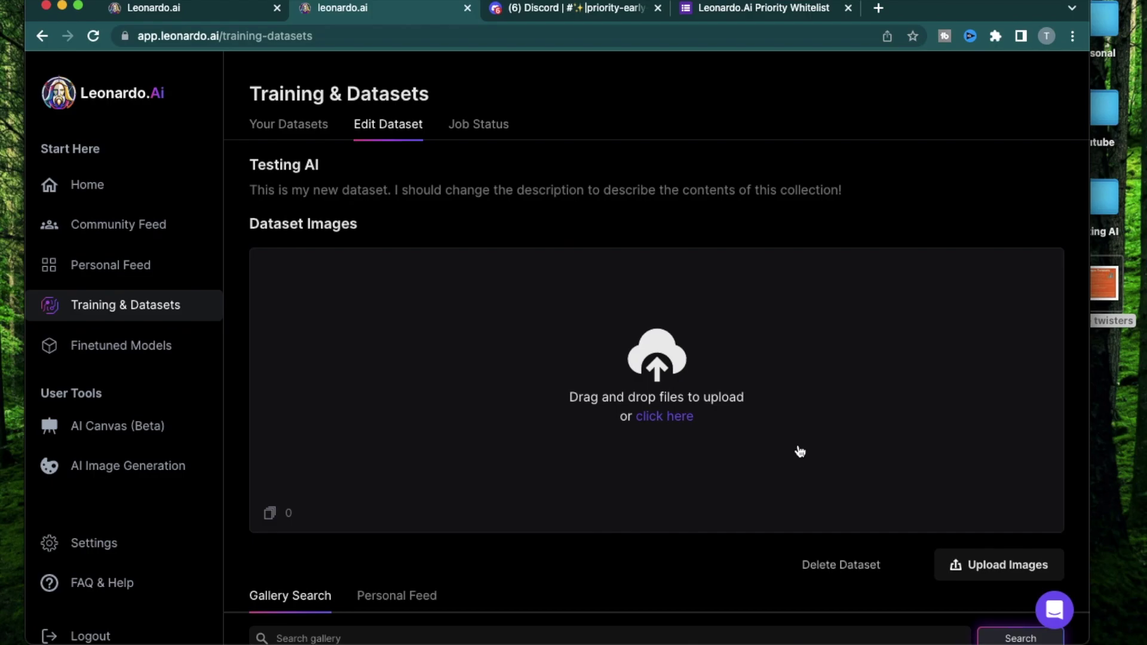
left_click(159, 356)
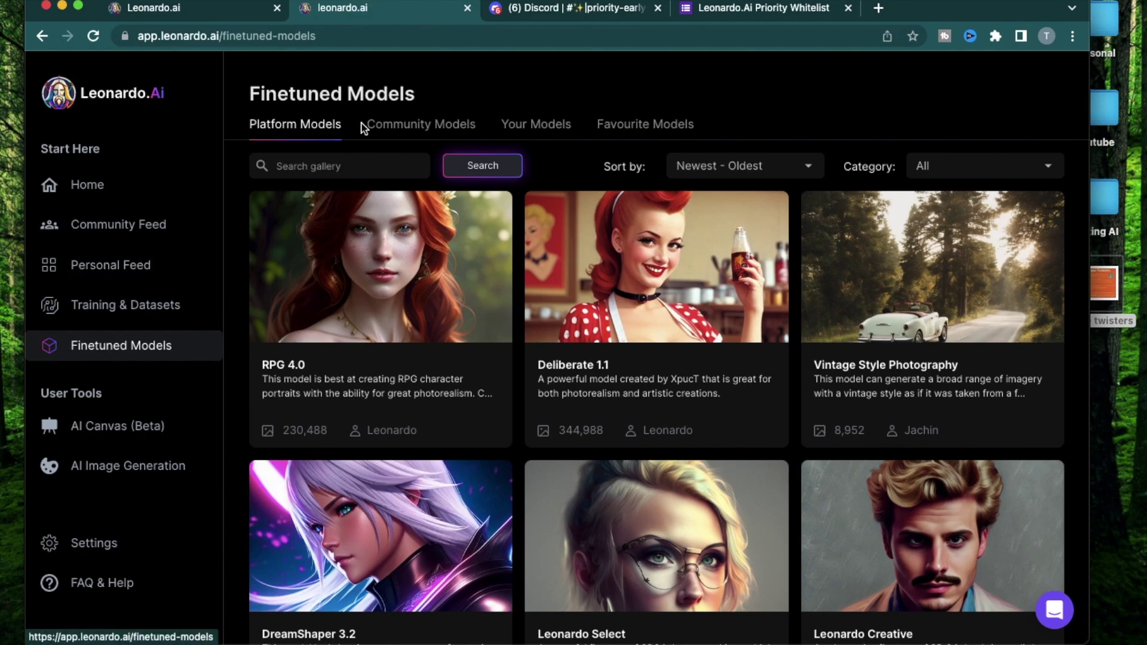
Browse Community Models, including Bogee - Flower Patterns, then the Platform, Favourite and Your Models tabs.
left_click(418, 126)
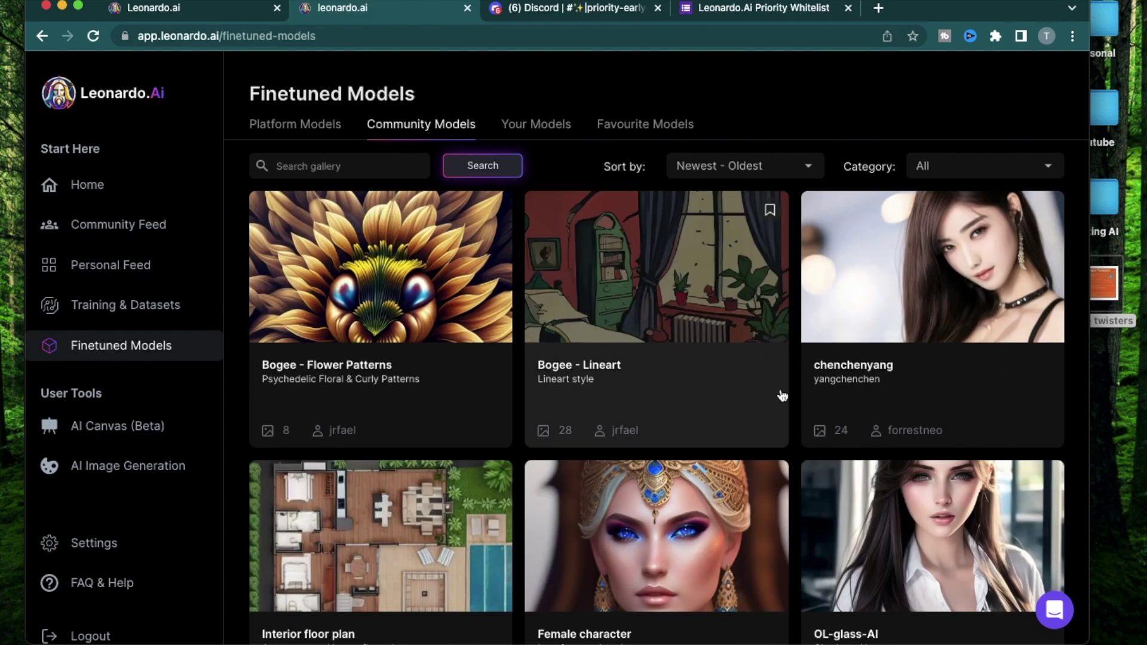
scroll(657, 299, "down", 4)
scroll(472, 302, "up", 4)
left_click(472, 302)
left_click(299, 123)
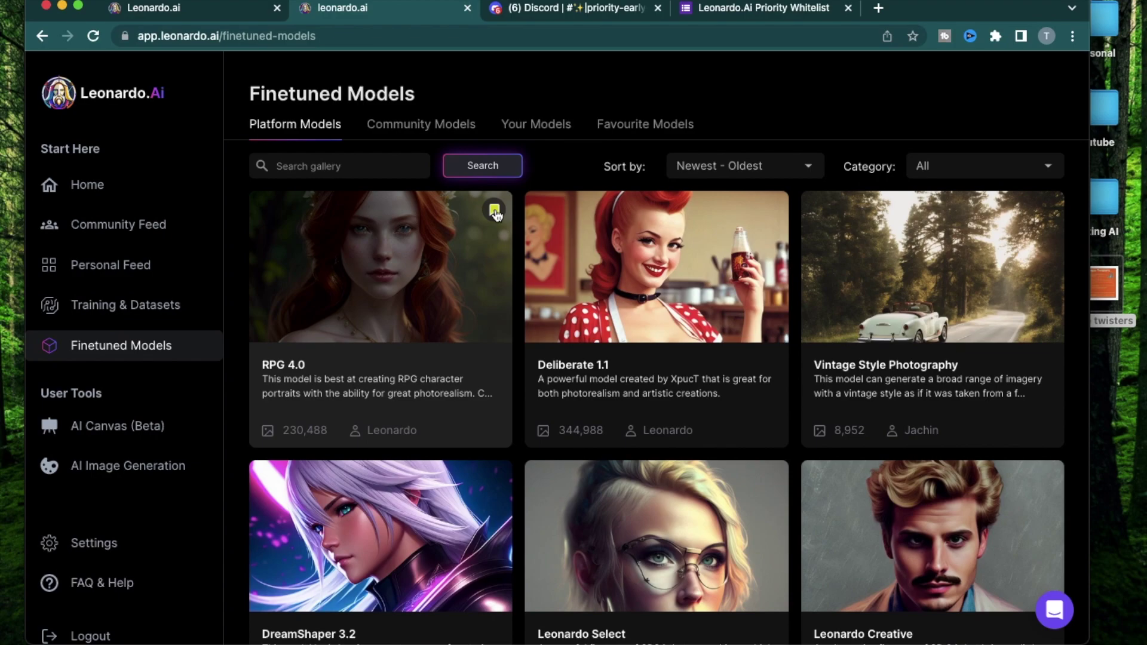
left_click(654, 124)
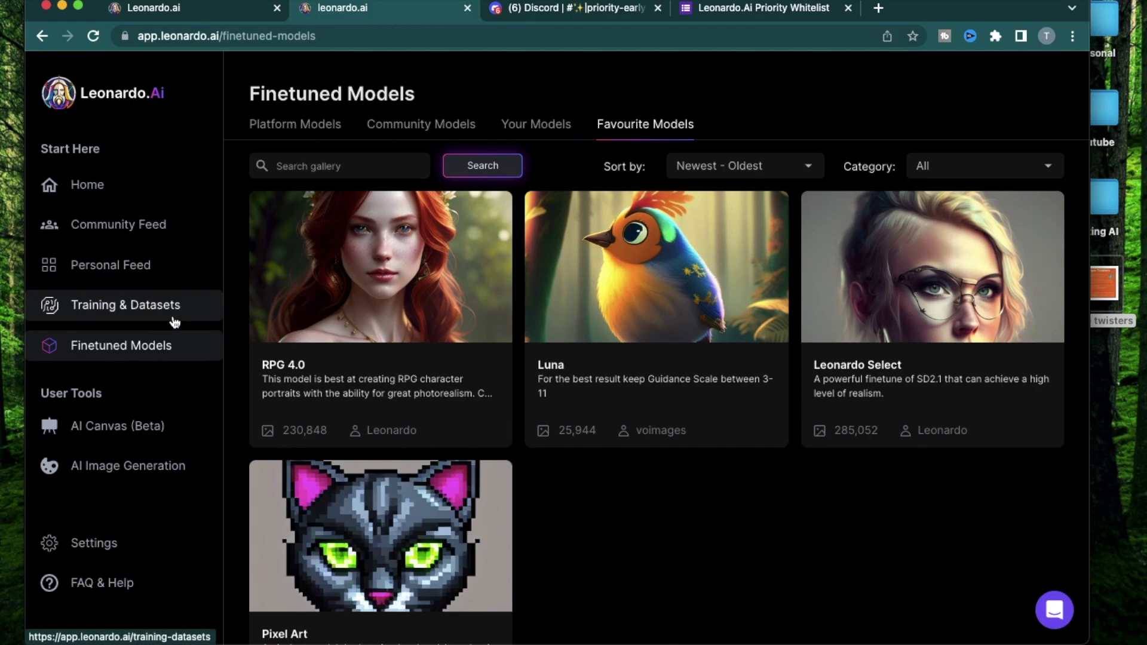
left_click(533, 124)
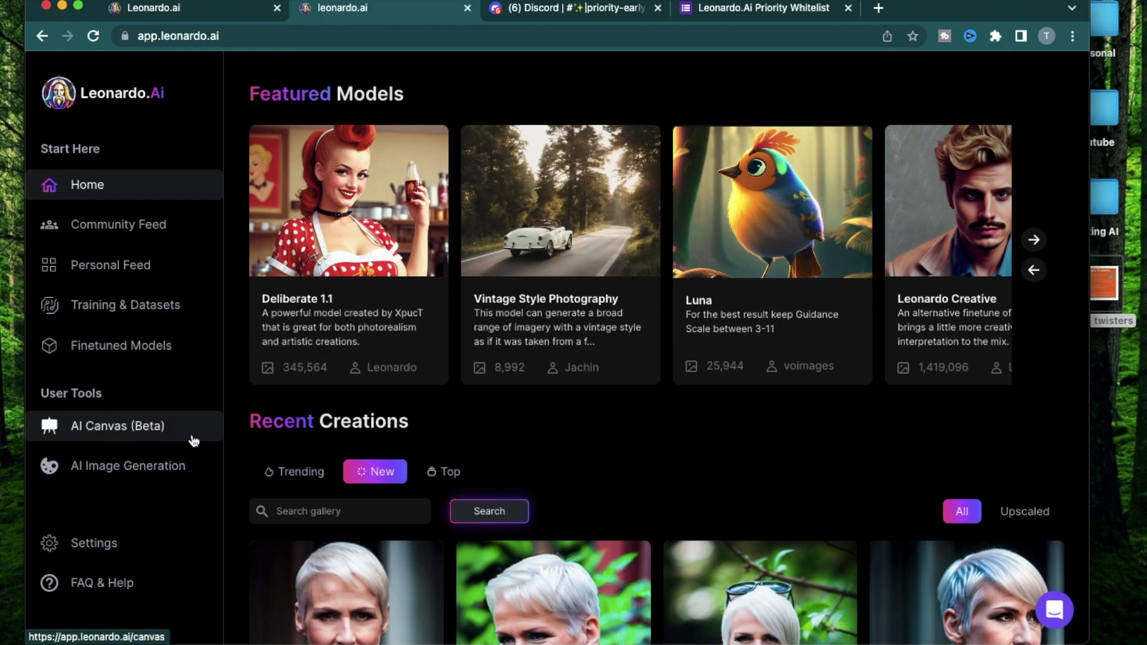
left_click(127, 438)
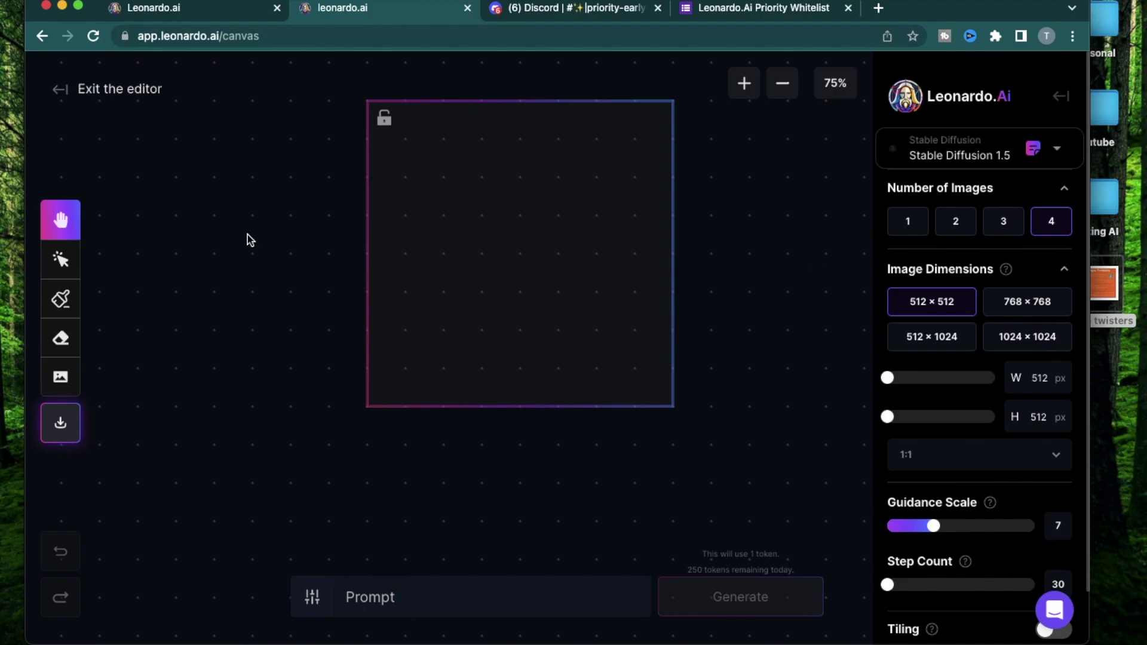
left_click(62, 99)
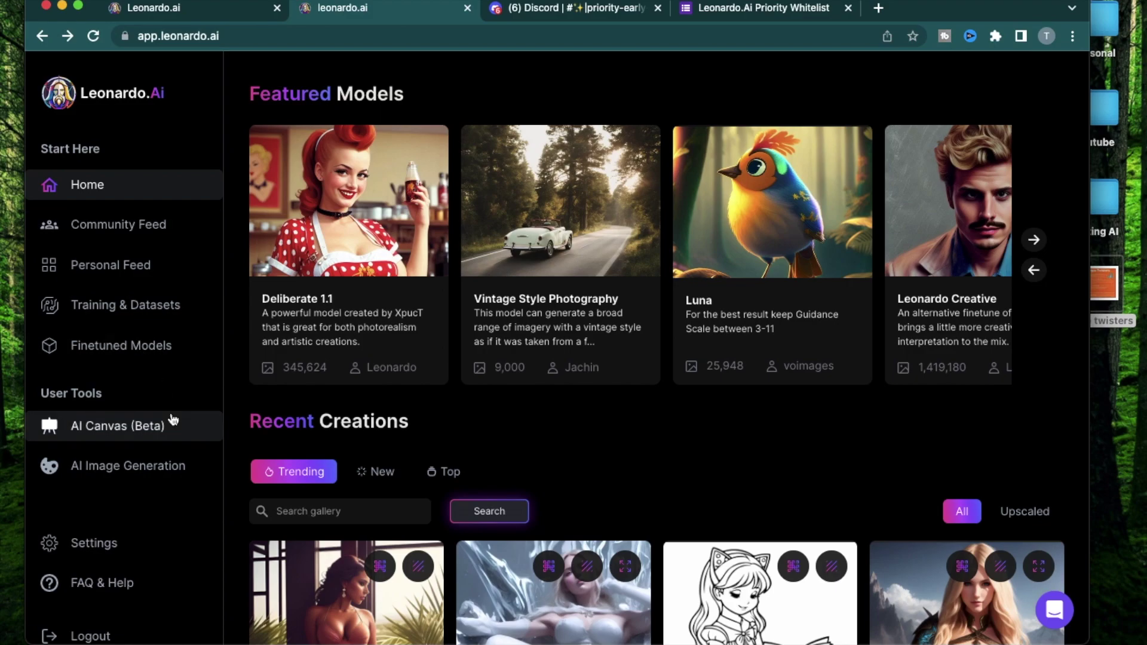
Open AI Image Generation and scroll through its settings panel, checking the help tips.
left_click(120, 476)
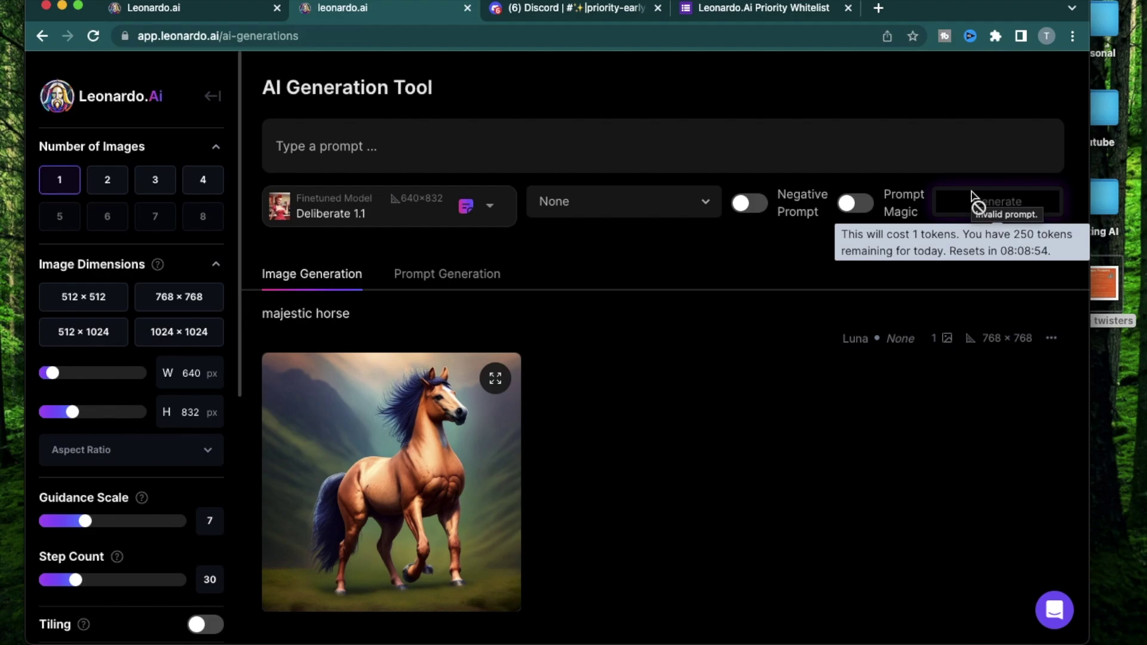
scroll(239, 344, "down", 1)
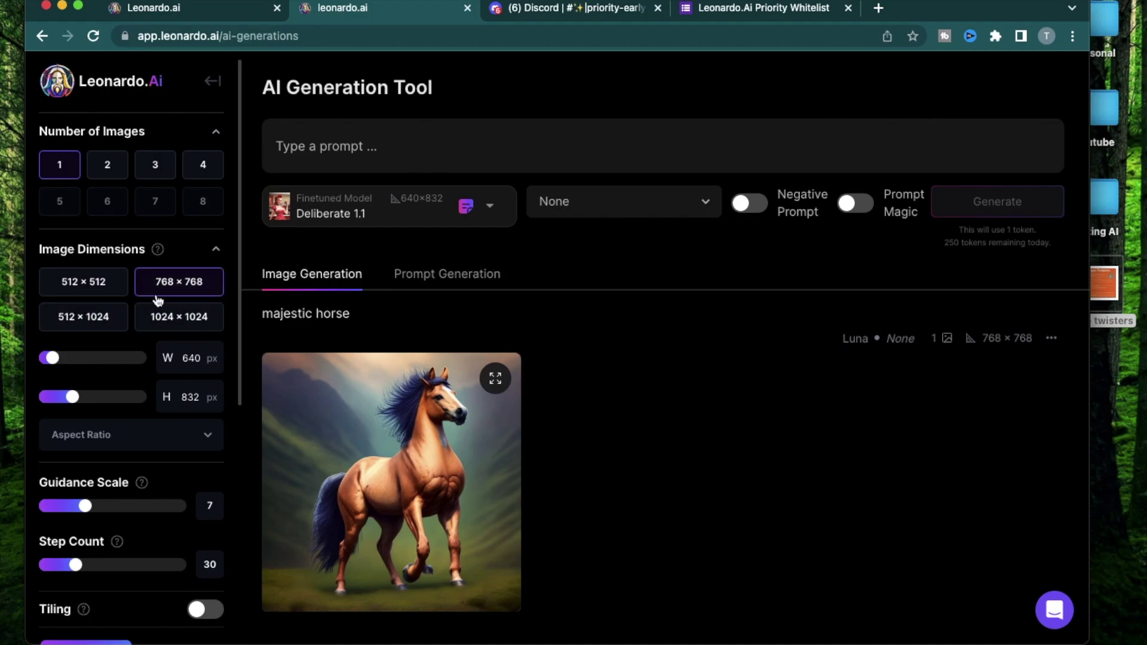
scroll(159, 301, "down", 3)
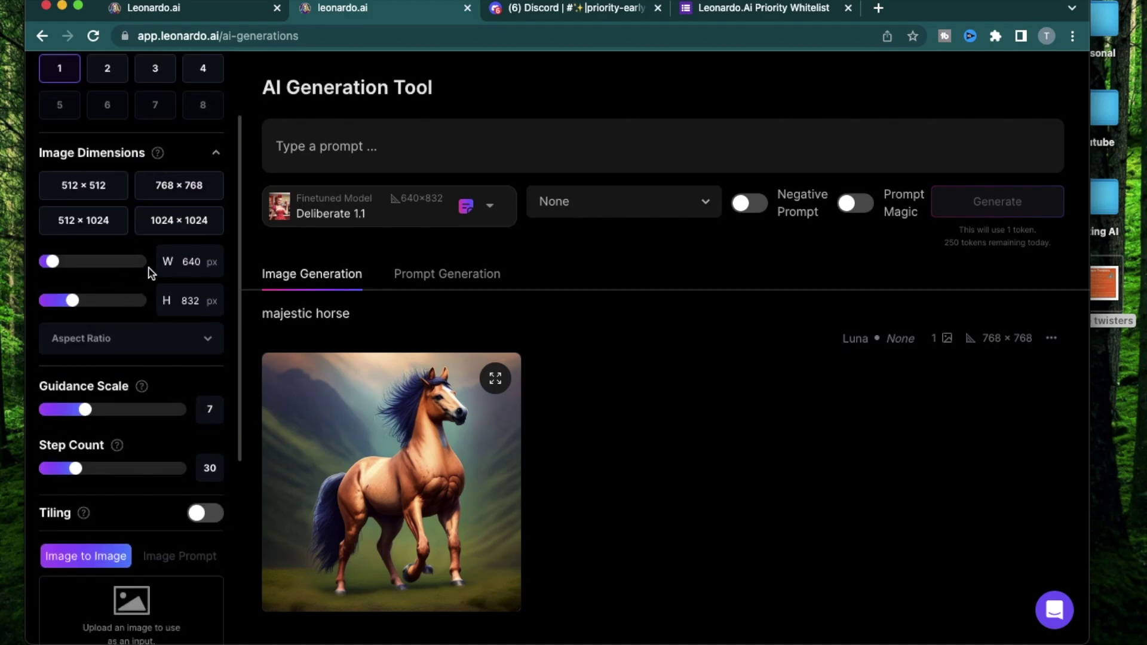
scroll(36, 263, "down", 4)
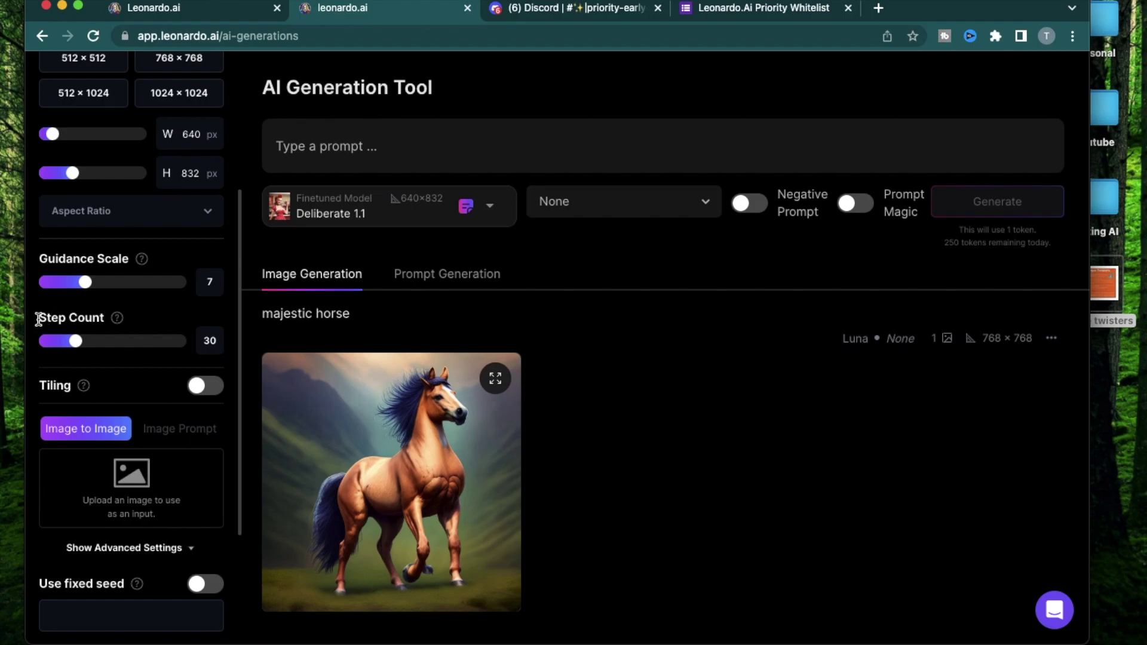
mouse_move(116, 323)
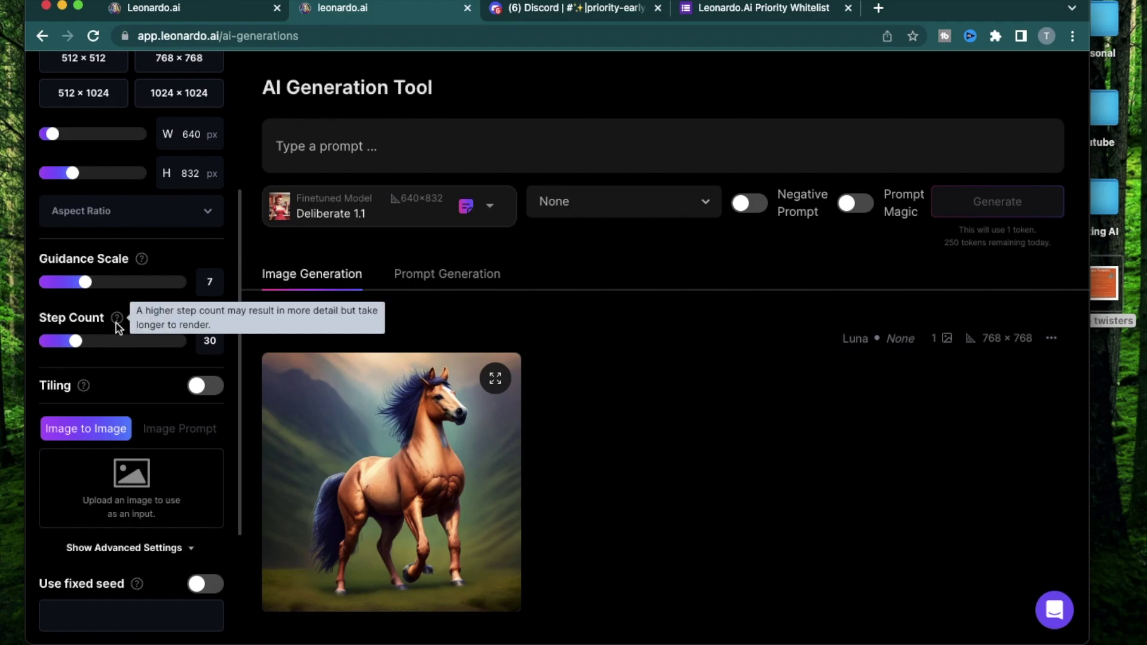
mouse_move(85, 388)
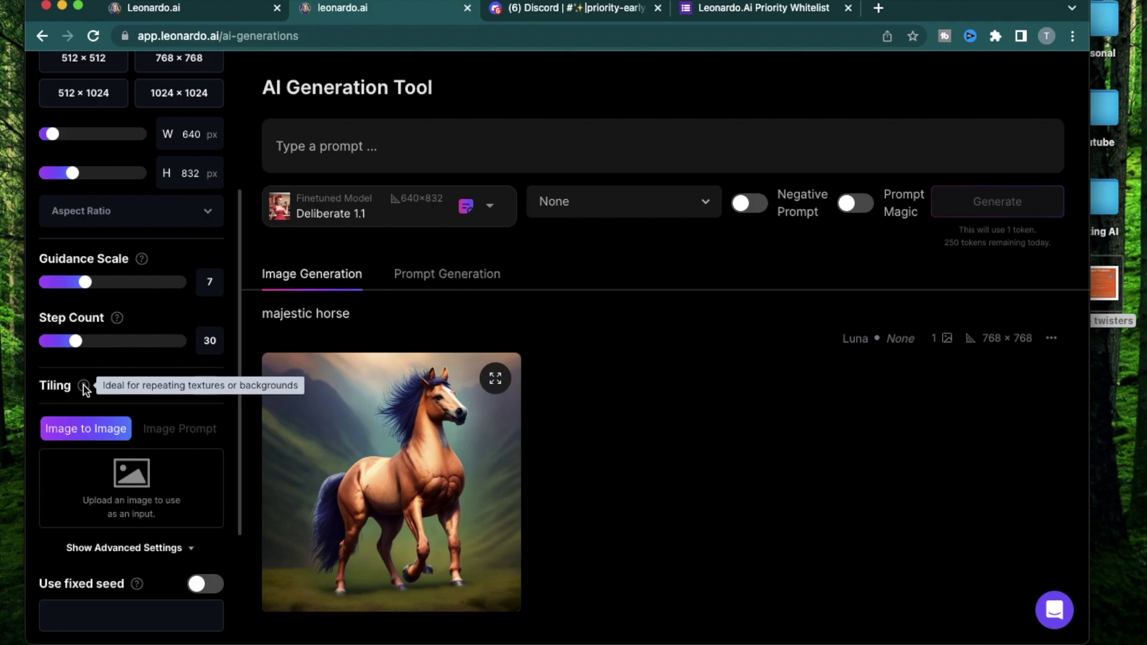
scroll(84, 389, "down", 2)
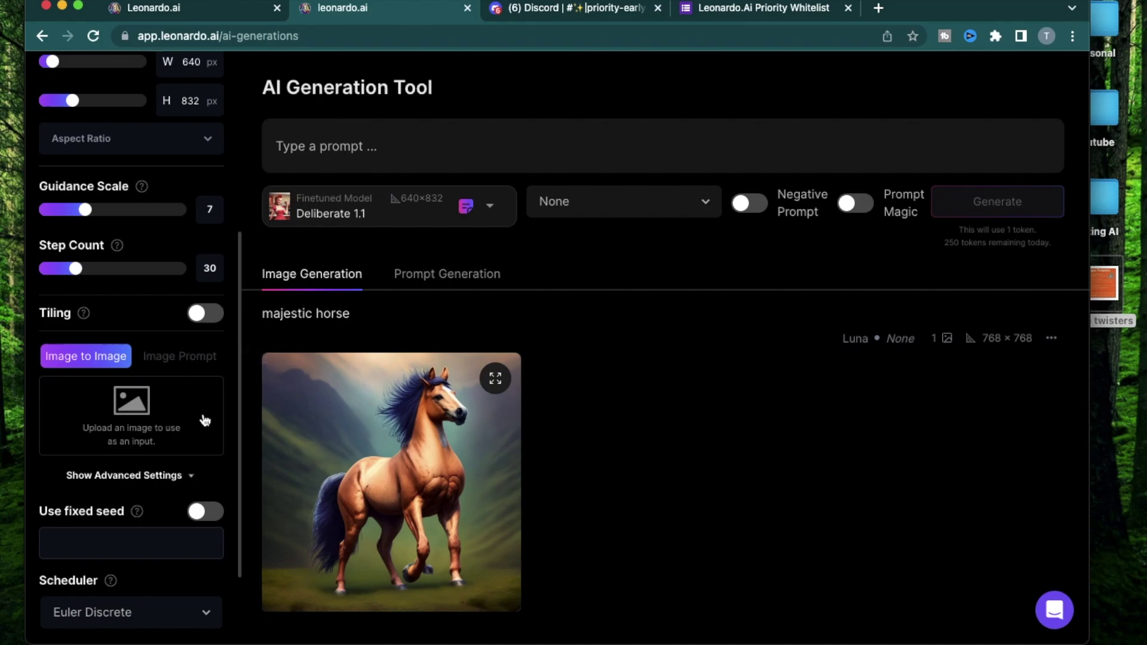
scroll(205, 419, "down", 3)
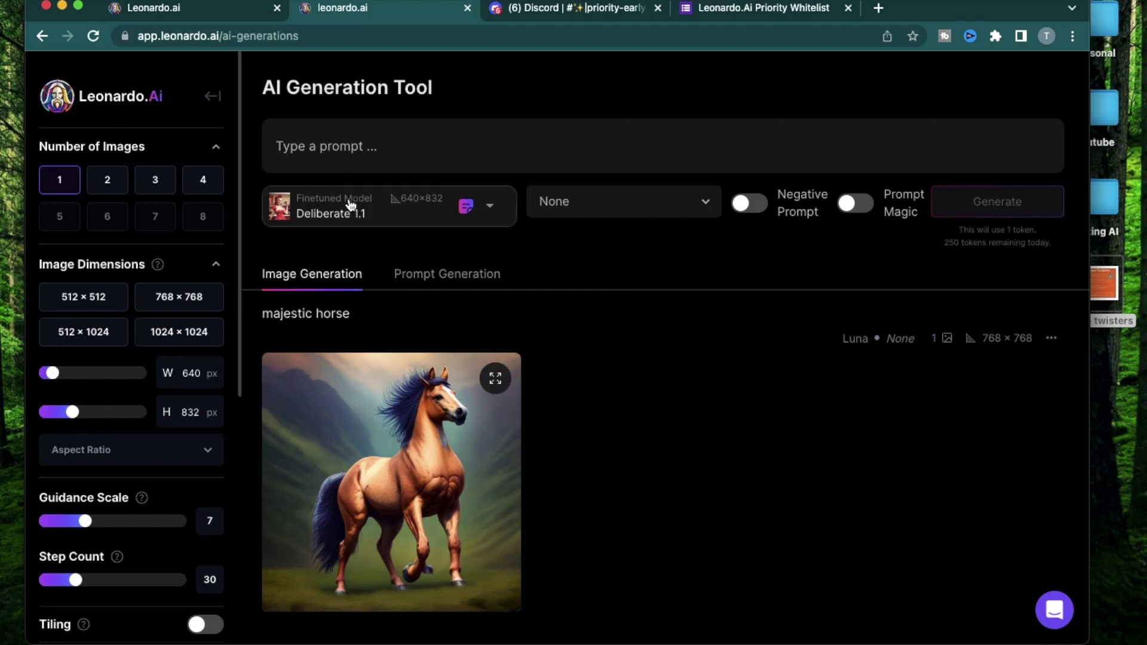
Generate 'A majestic golden retriever' using the Luna model.
left_click(350, 205)
left_click(657, 370)
left_click(350, 140)
type("A")
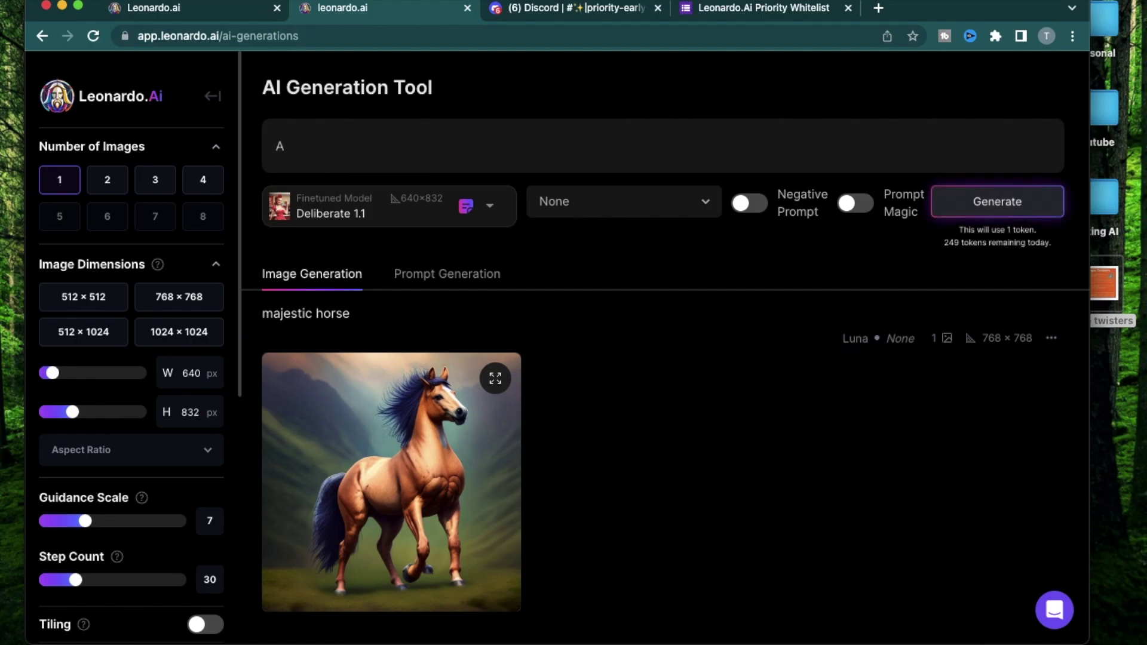
type(" majestic golden retri")
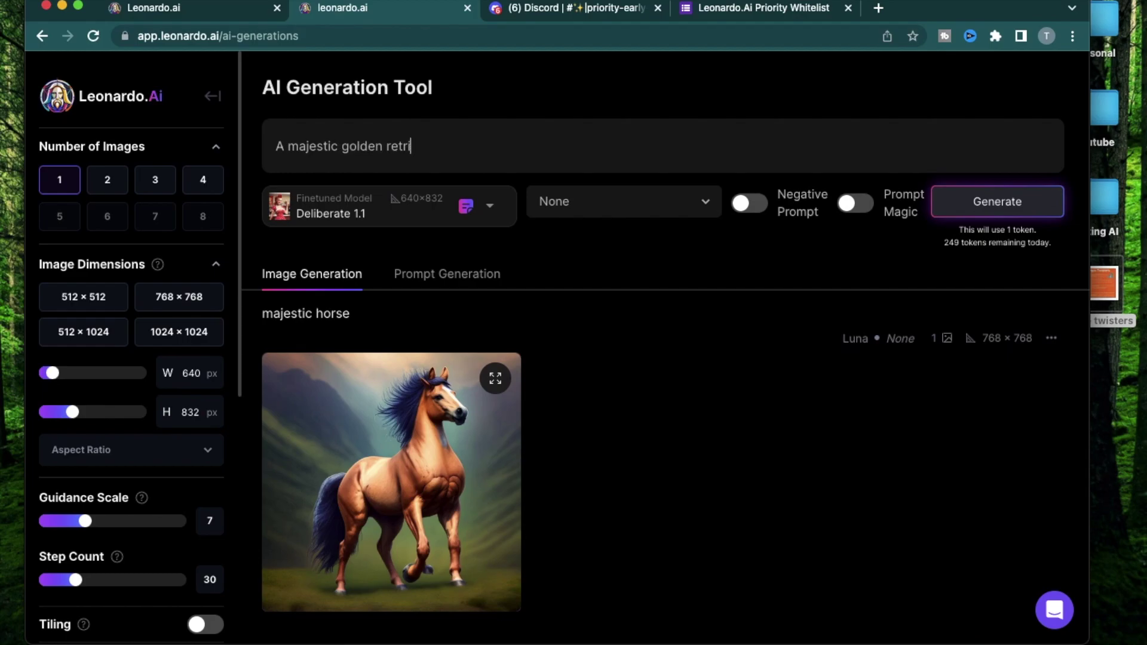
type("ever")
left_click(276, 206)
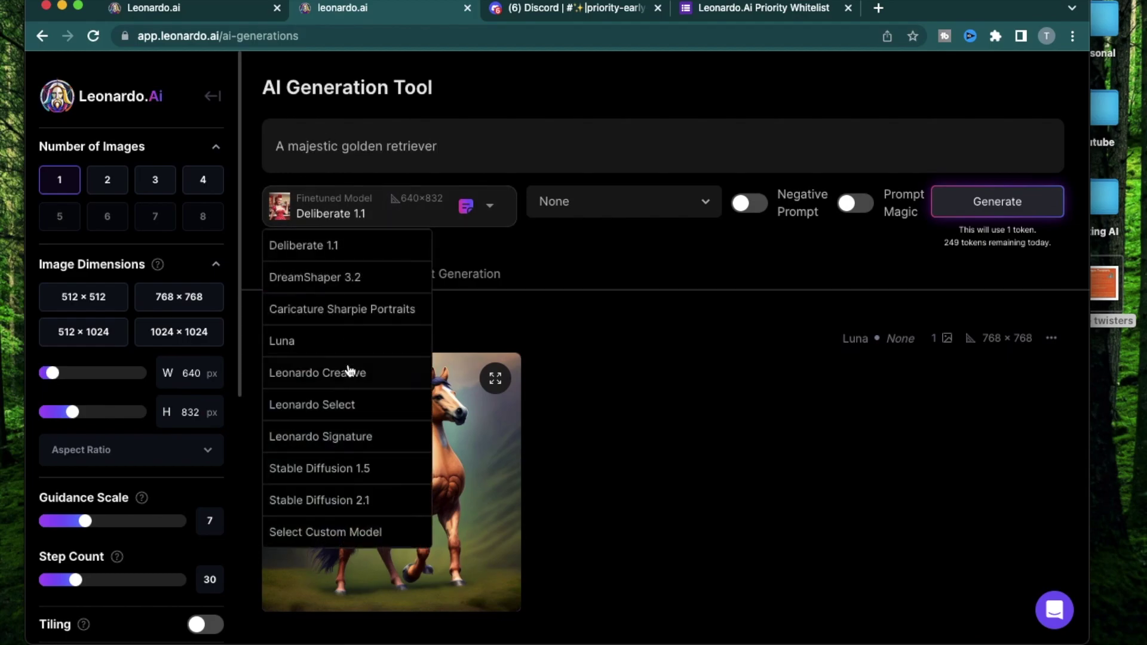
left_click(347, 341)
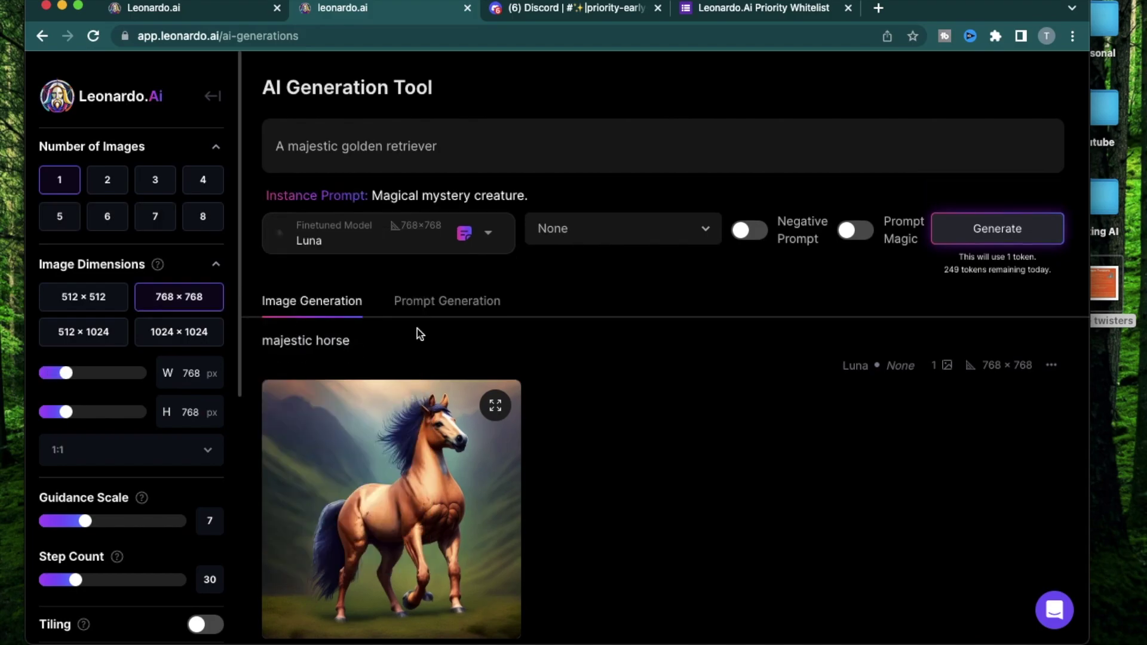
left_click(959, 238)
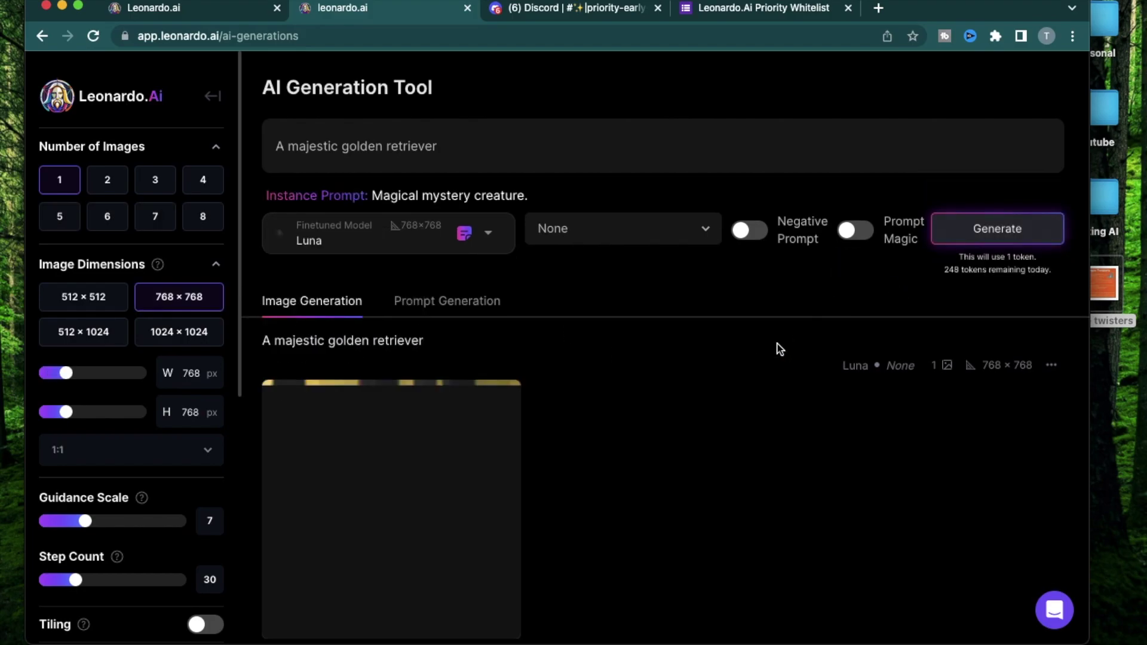
View the dog image full size, then return Home and open the Luna model details.
left_click(468, 435)
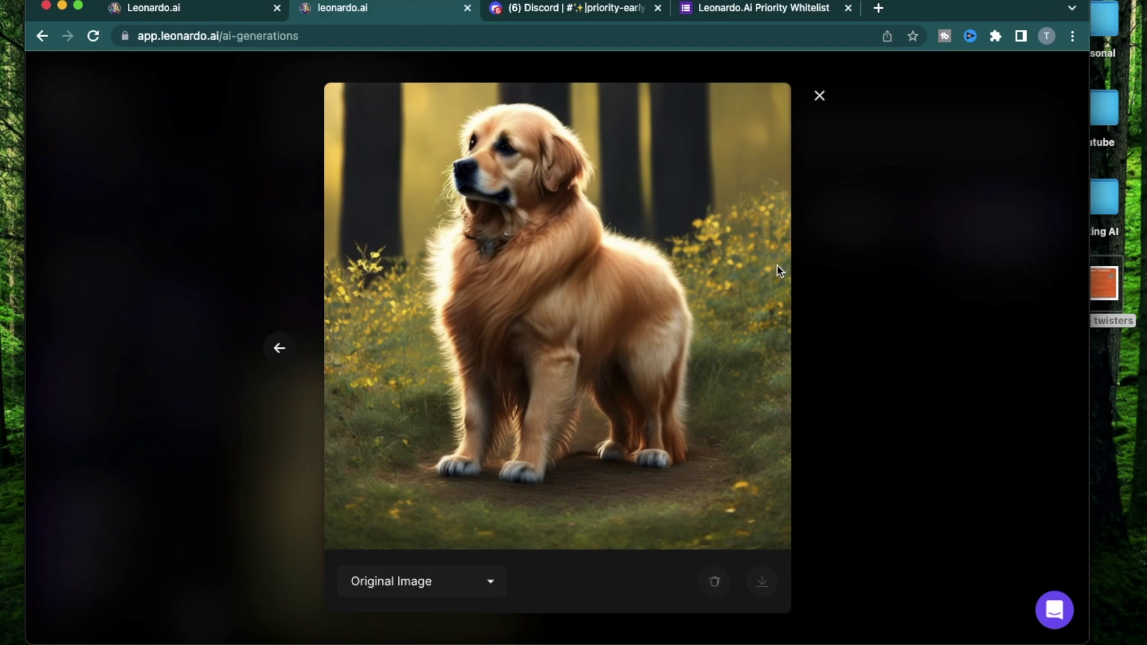
left_click(820, 96)
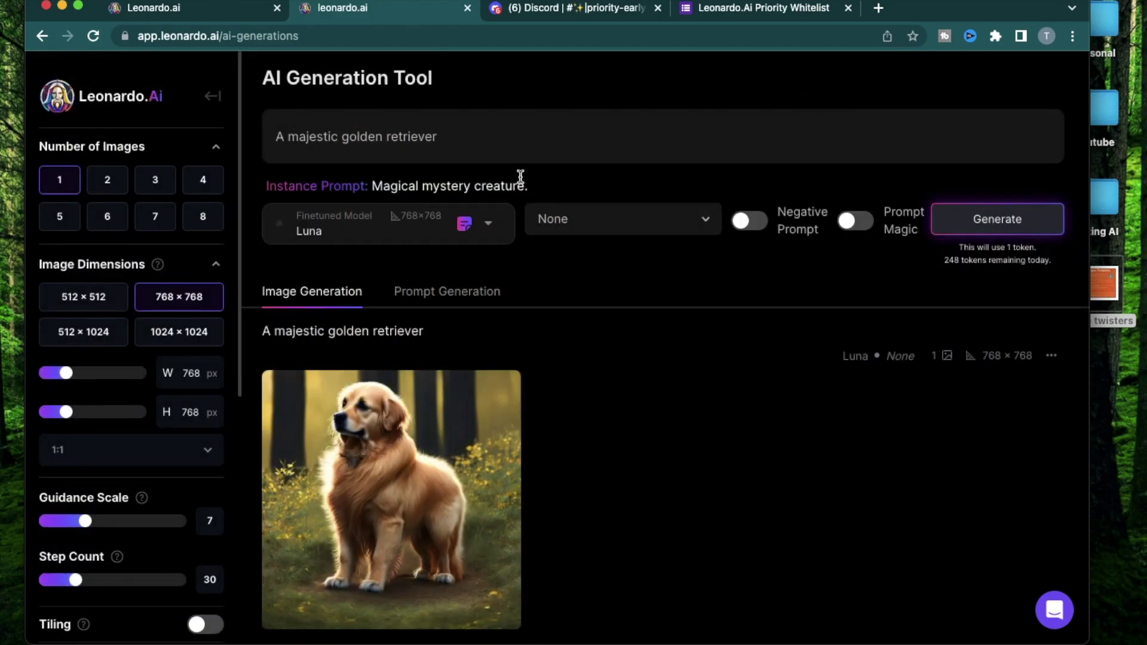
key("super+Left")
left_click(784, 268)
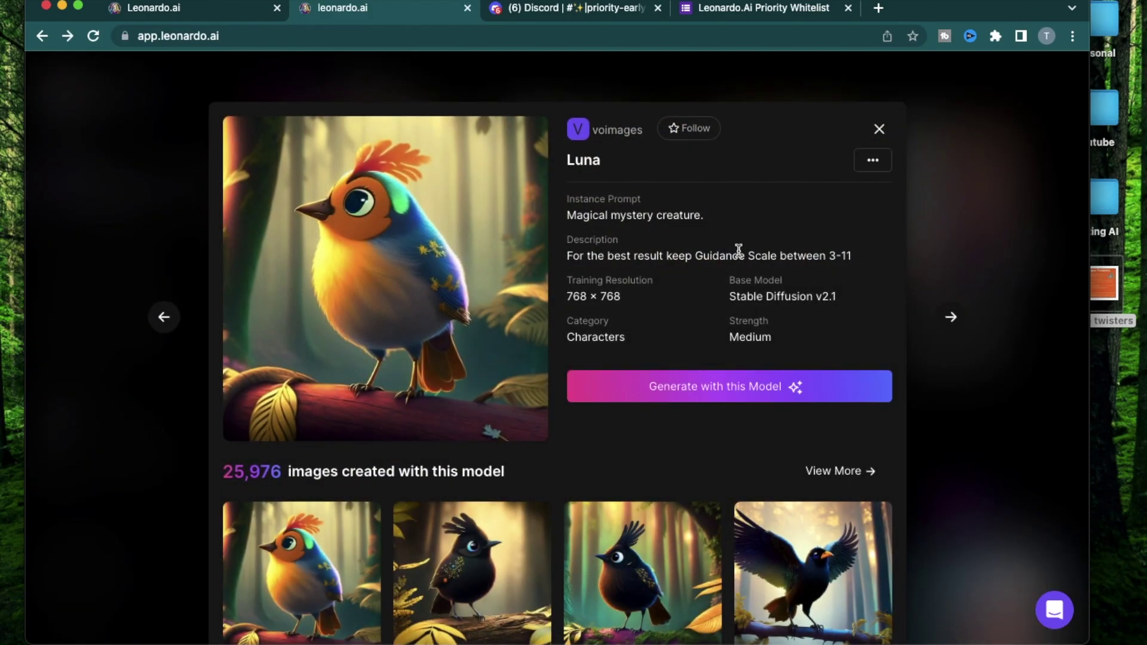
Dismiss the Luna model details to return to the Home dashboard.
key("Escape")
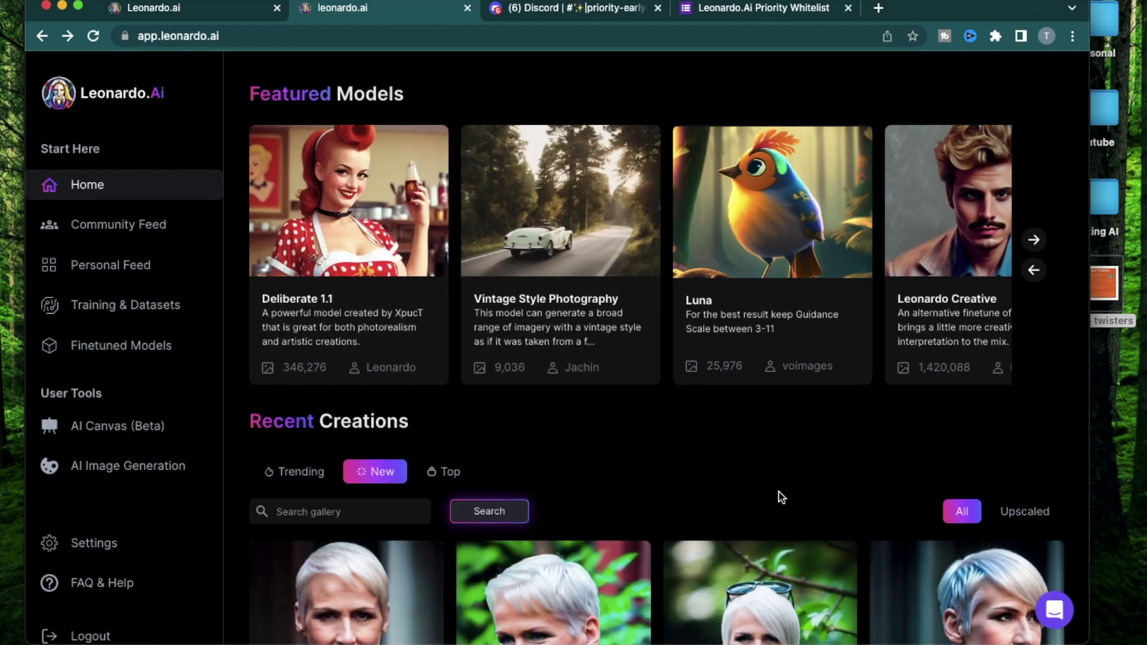